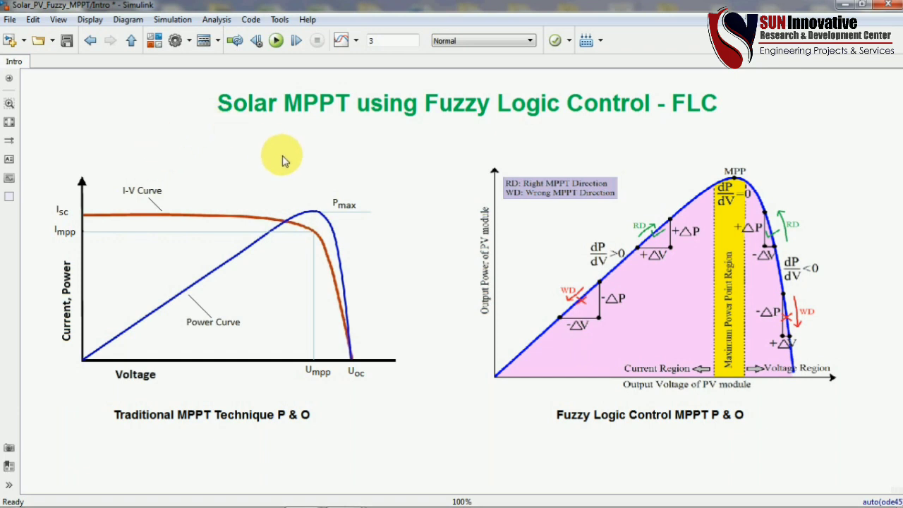
- Compare the traditional MPPT P & O curve with the fuzzy logic control MPPT P & O curve in the Intro subsystem
{"action": "left_click", "coordinate": [217, 90]}
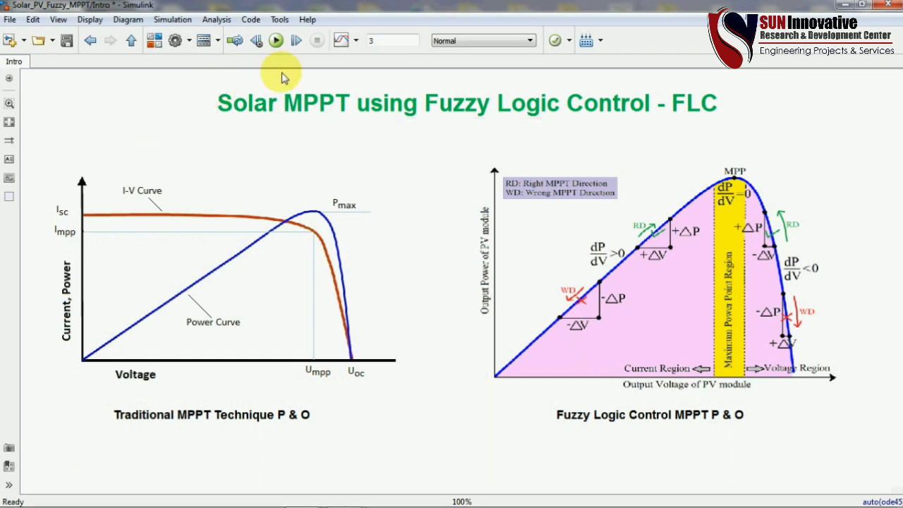
{"action": "left_click", "coordinate": [600, 142]}
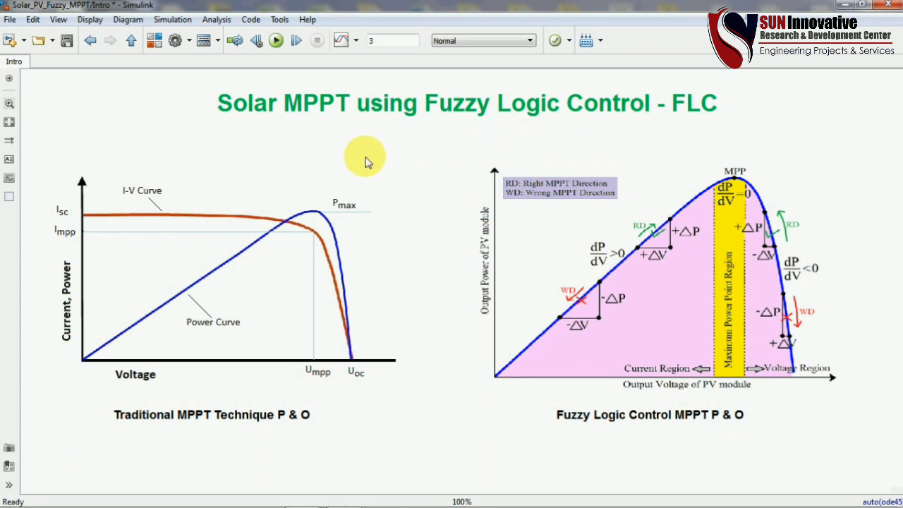
{"action": "left_click", "coordinate": [240, 169]}
{"action": "left_click", "coordinate": [168, 143]}
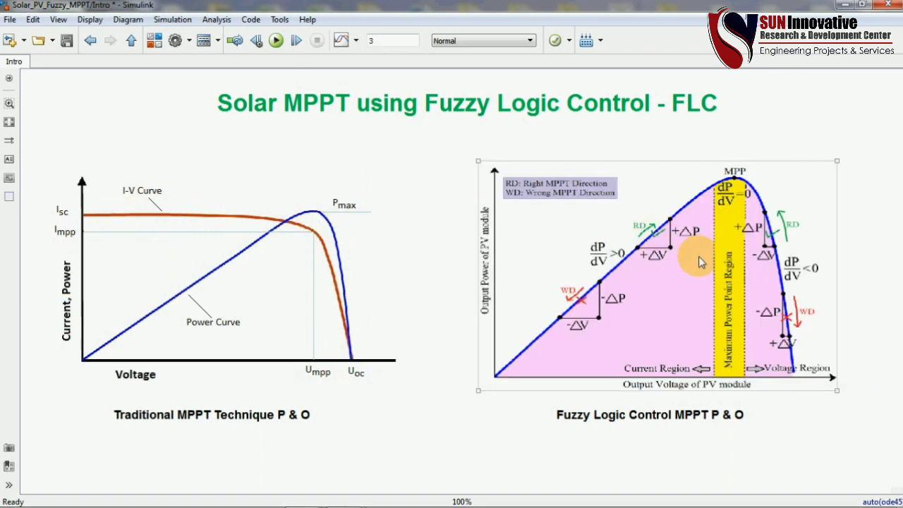
{"action": "left_click", "coordinate": [339, 293]}
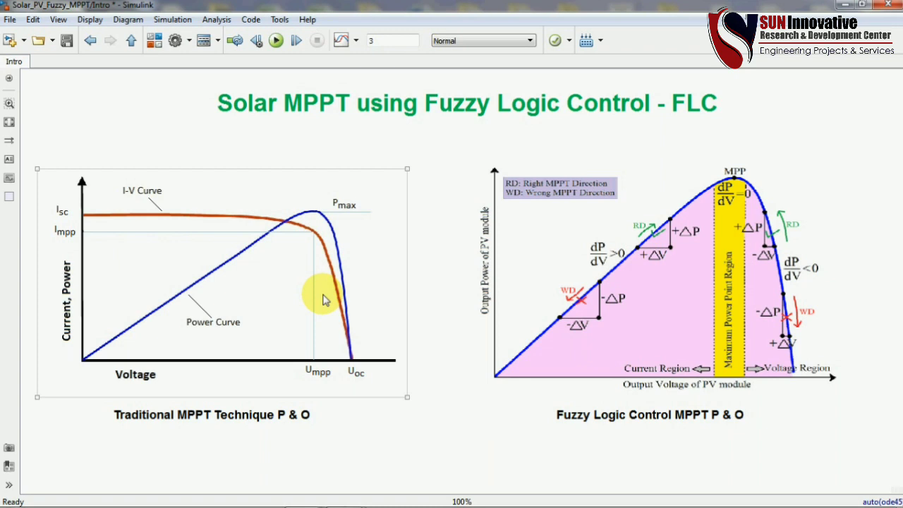
{"action": "left_click", "coordinate": [617, 246]}
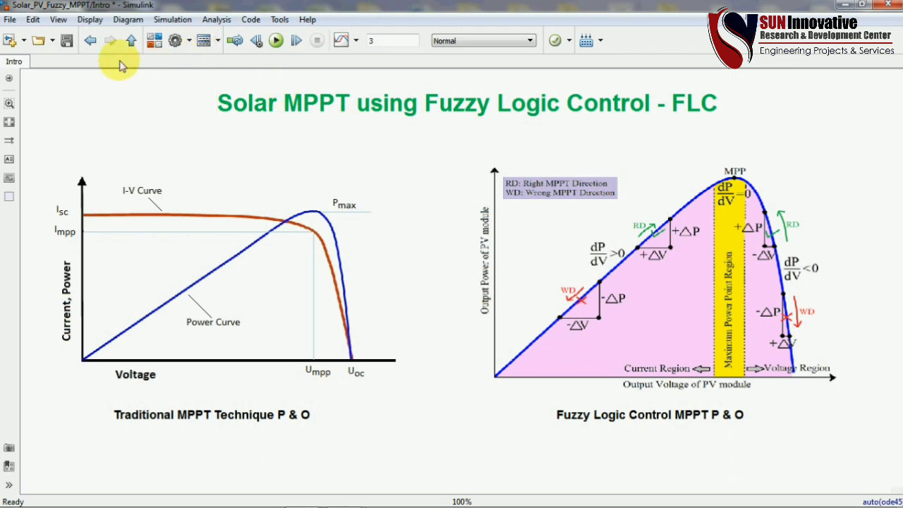
- Go up to the top-level Solar_PV_Fuzzy_MPPT model and open the Irradiance Temprature source block
{"action": "left_click", "coordinate": [130, 41]}
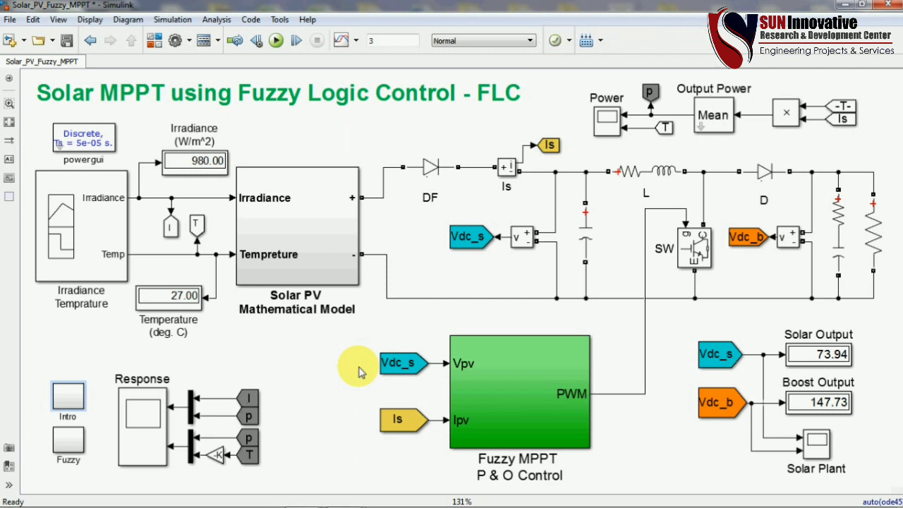
{"action": "left_click", "coordinate": [315, 255]}
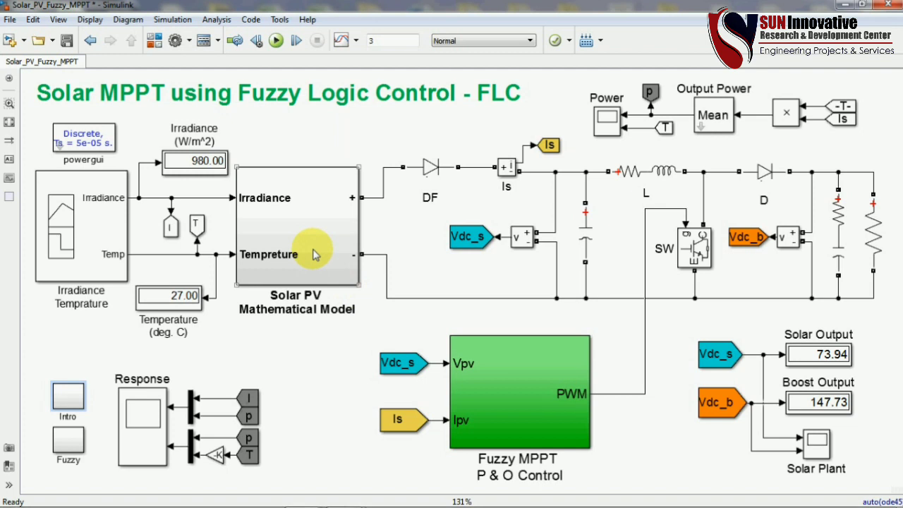
{"action": "left_click", "coordinate": [118, 257]}
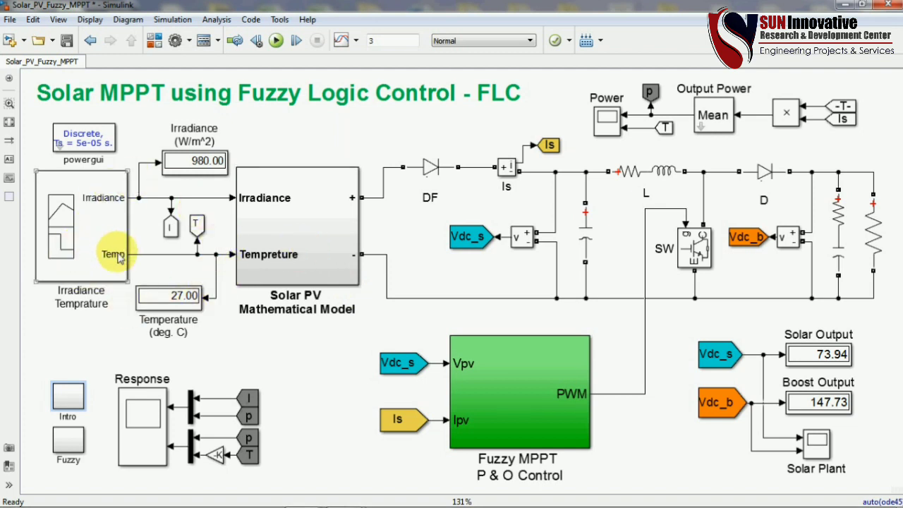
{"action": "left_click", "coordinate": [72, 228]}
{"action": "double_click", "coordinate": [73, 228]}
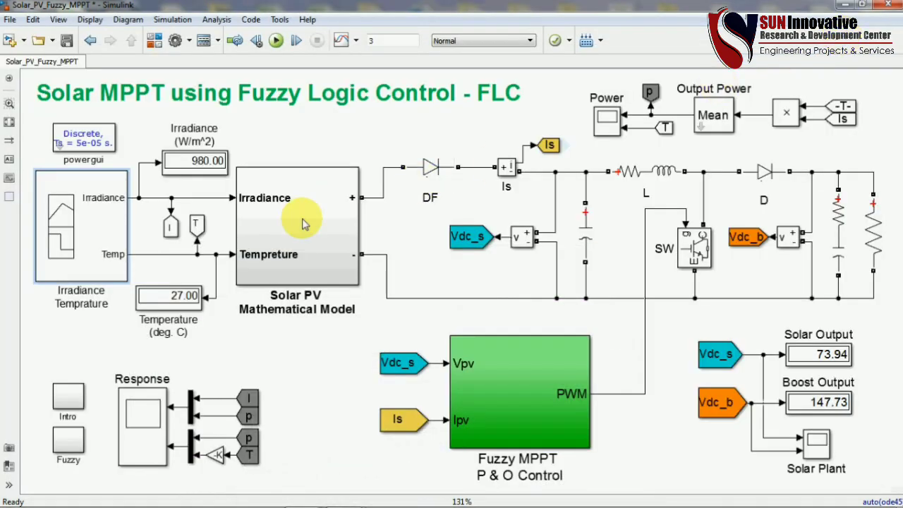
- Open the Solar PV Mathematical Model subsystem, examine its IL equation and the blocks that compute it, and return to the top-level model
{"action": "left_click", "coordinate": [292, 177]}
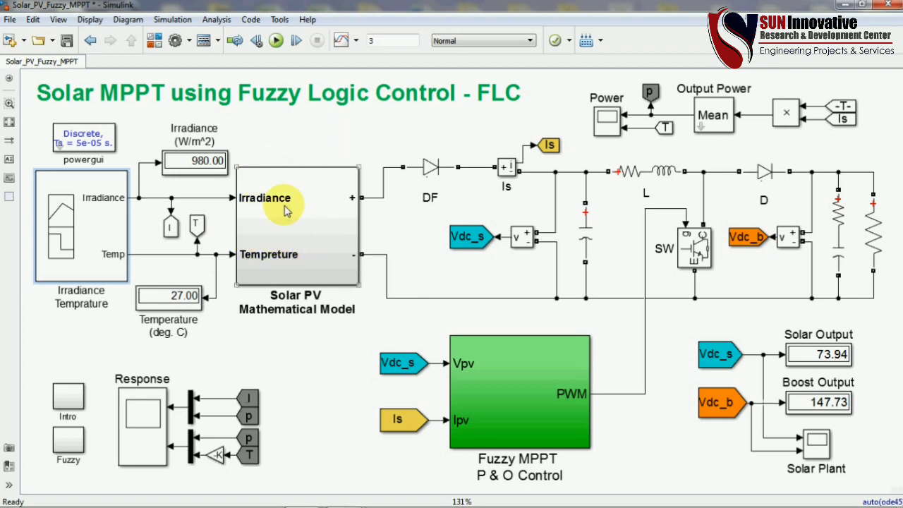
{"action": "left_click", "coordinate": [182, 261]}
{"action": "double_click", "coordinate": [288, 242]}
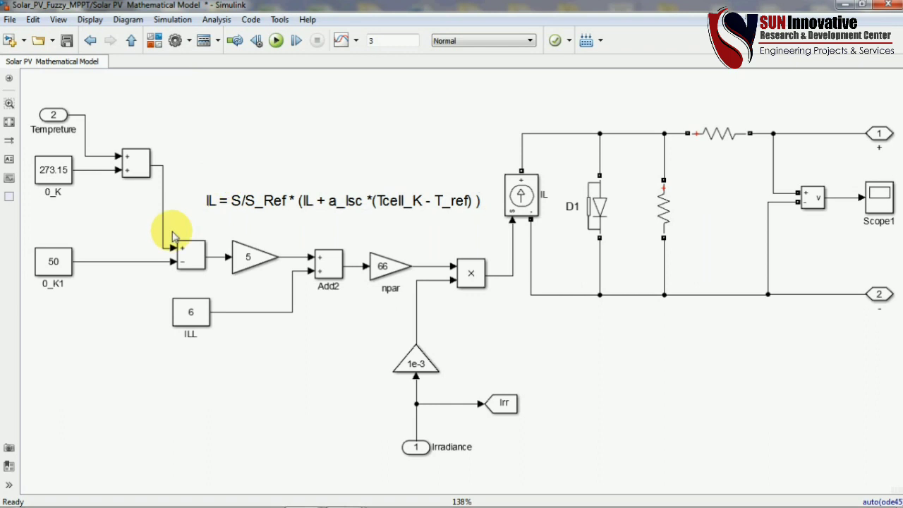
{"action": "left_click_drag", "start_coordinate": [59, 96], "coordinate": [470, 298]}
{"action": "left_click", "coordinate": [254, 332]}
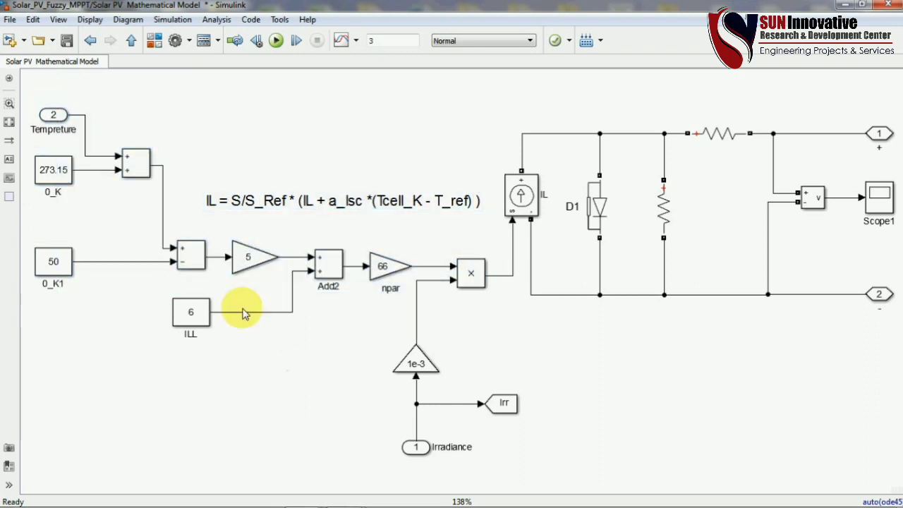
{"action": "left_click_drag", "start_coordinate": [240, 168], "coordinate": [403, 230]}
{"action": "left_click", "coordinate": [273, 154]}
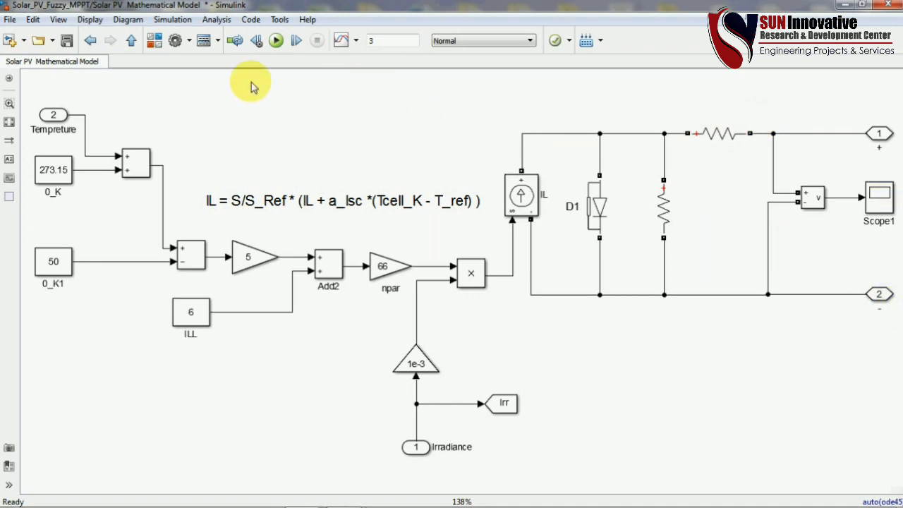
{"action": "left_click", "coordinate": [130, 40]}
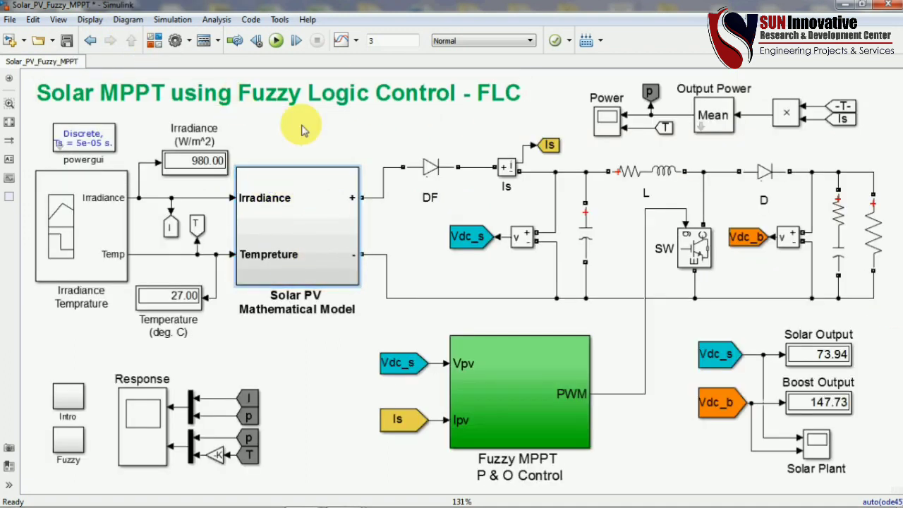
- Trace the boost converter circuit from the PV model's positive output through to the SW switch and the output load
{"action": "left_click", "coordinate": [353, 200]}
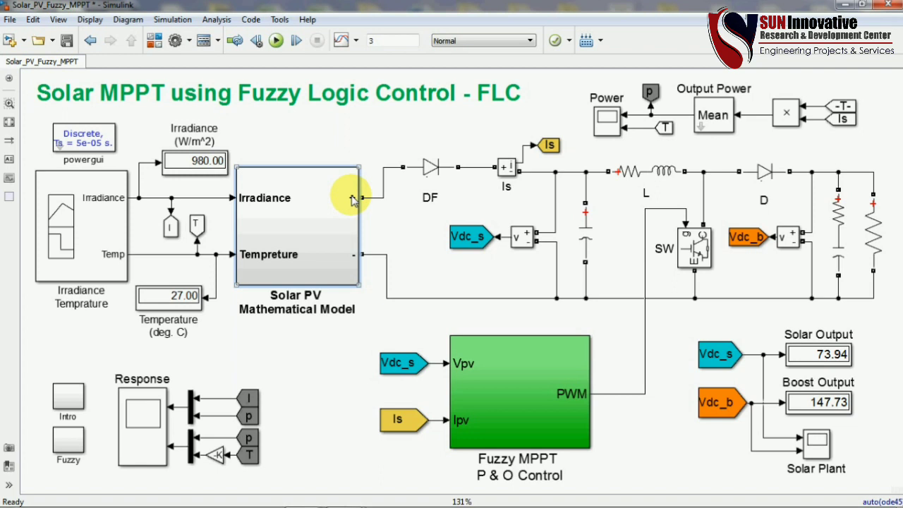
{"action": "left_click", "coordinate": [462, 208]}
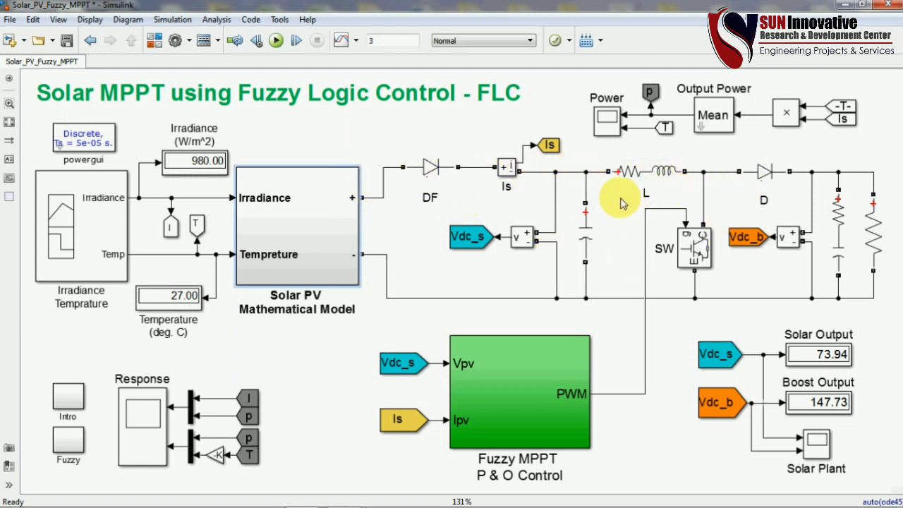
{"action": "left_click", "coordinate": [707, 262]}
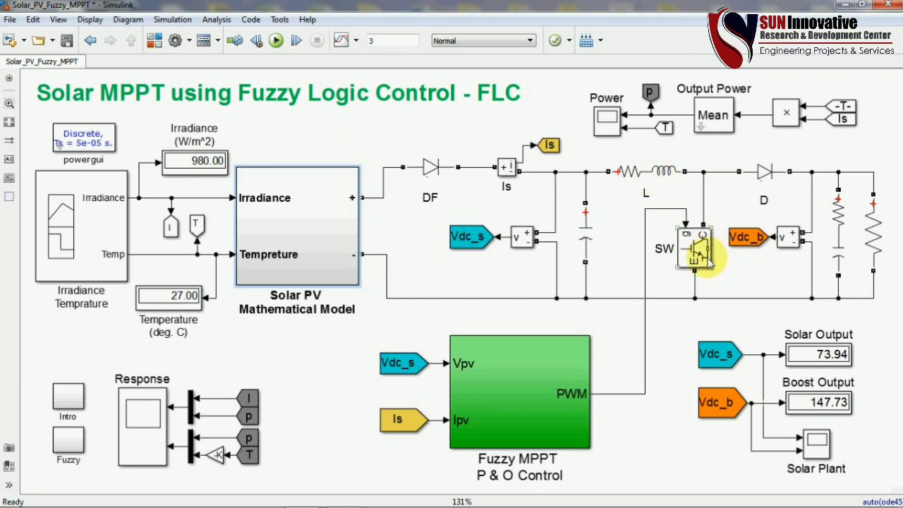
{"action": "left_click", "coordinate": [843, 267]}
{"action": "left_click", "coordinate": [656, 282]}
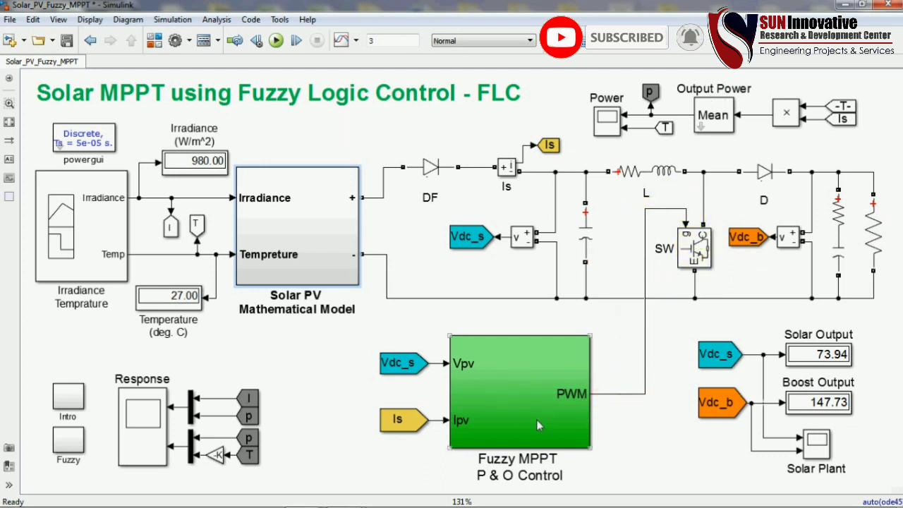
- Examine the Vdc_s input of the fuzzy controller and the group of solar and boost output displays
{"action": "left_click", "coordinate": [677, 360]}
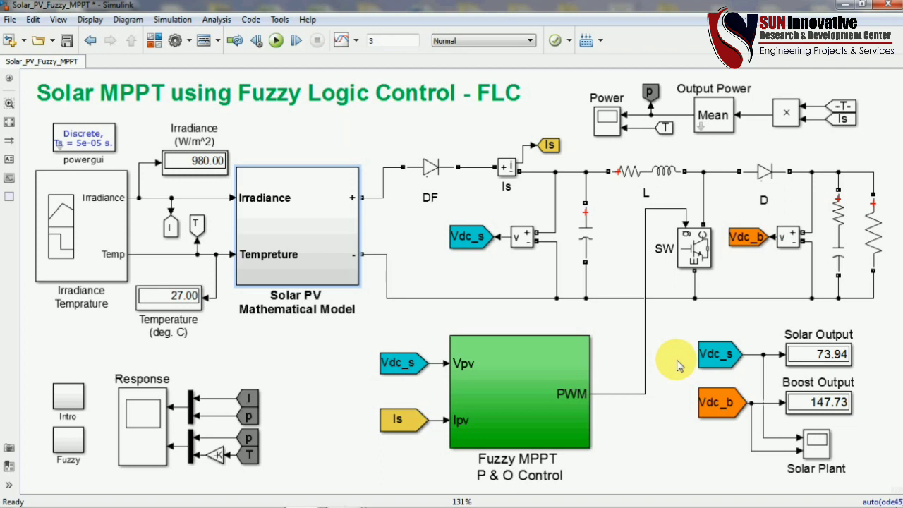
{"action": "left_click", "coordinate": [395, 361]}
{"action": "left_click", "coordinate": [670, 343]}
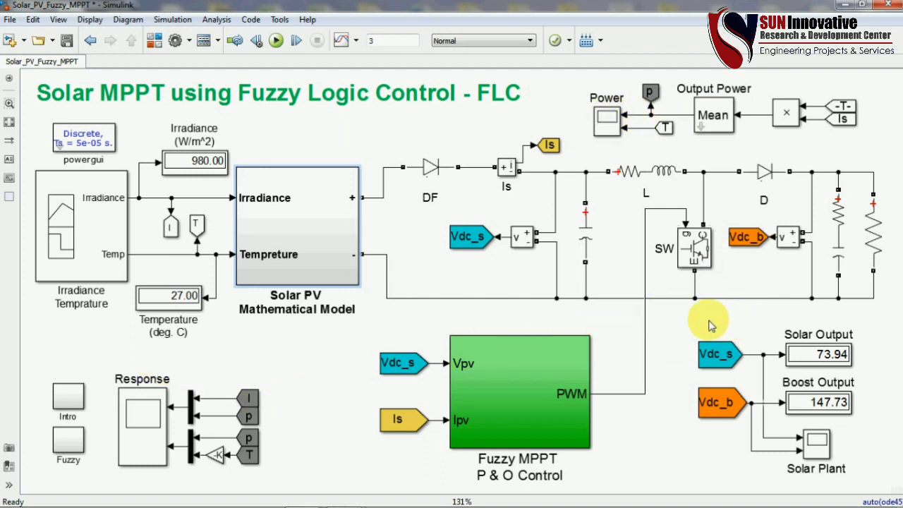
{"action": "left_click_drag", "start_coordinate": [708, 321], "coordinate": [833, 441]}
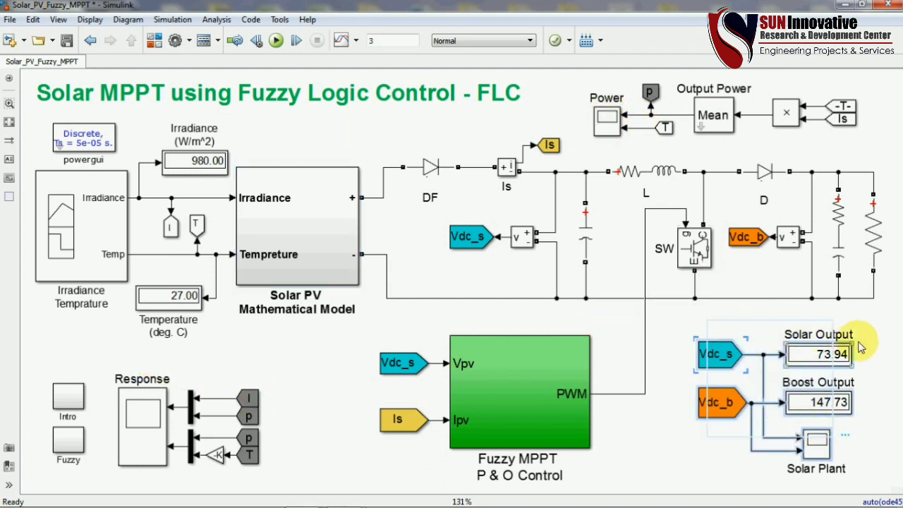
- Open the Fuzzy MPPT P & O Control subsystem and examine its dV, dP and error calculation blocks and the Fuzzy MPPT block
{"action": "left_click", "coordinate": [525, 395]}
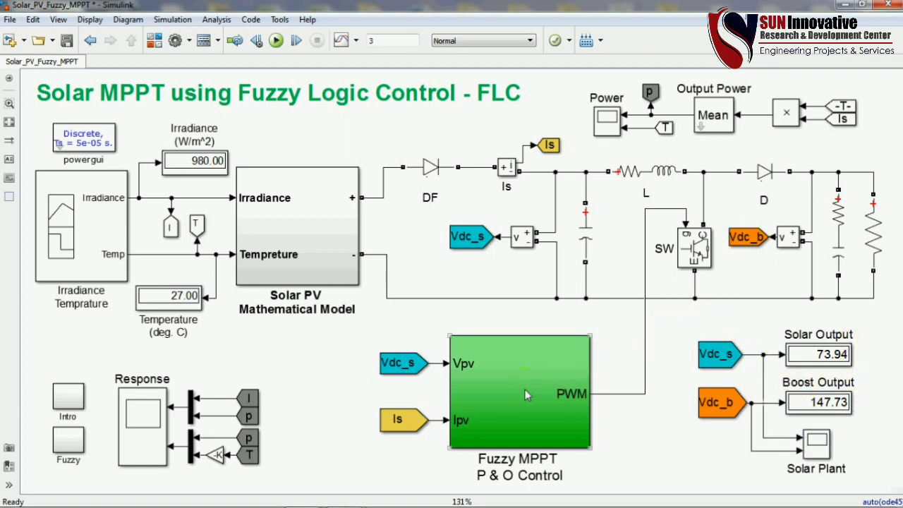
{"action": "double_click", "coordinate": [496, 365]}
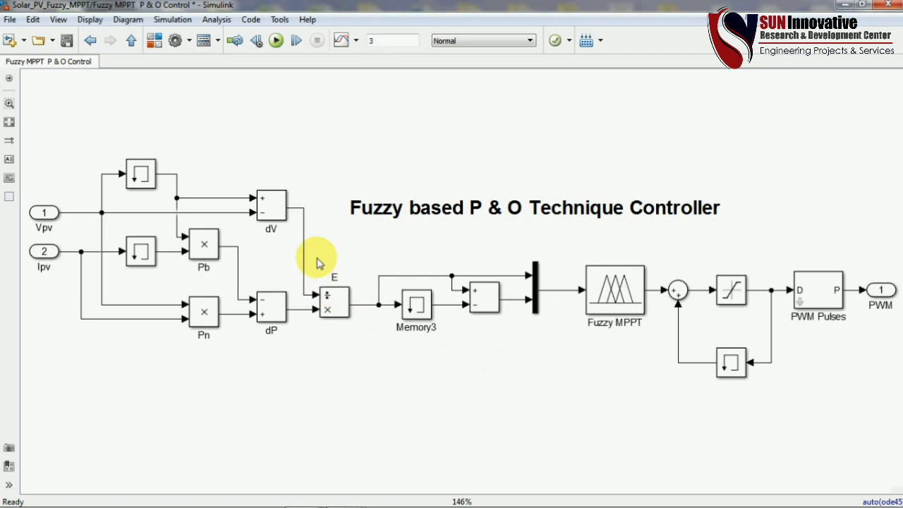
{"action": "left_click_drag", "start_coordinate": [89, 124], "coordinate": [447, 355]}
{"action": "left_click", "coordinate": [468, 391]}
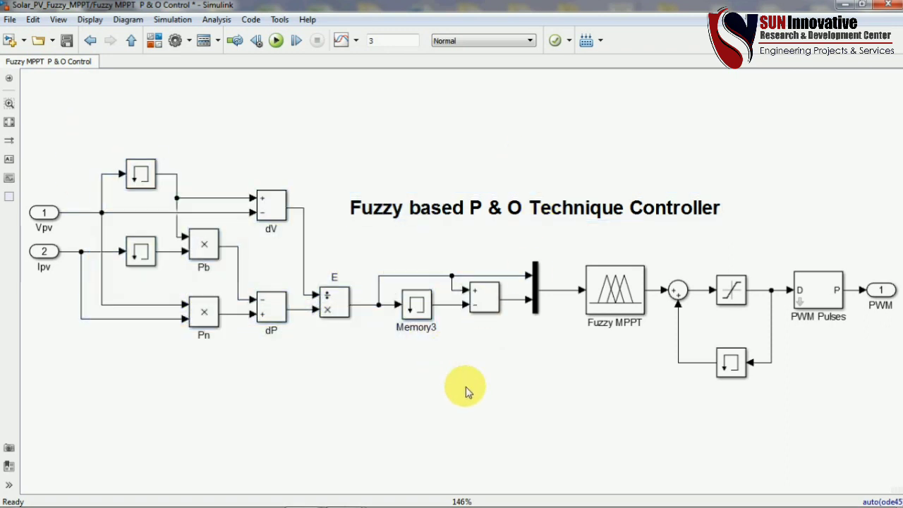
{"action": "left_click", "coordinate": [608, 290]}
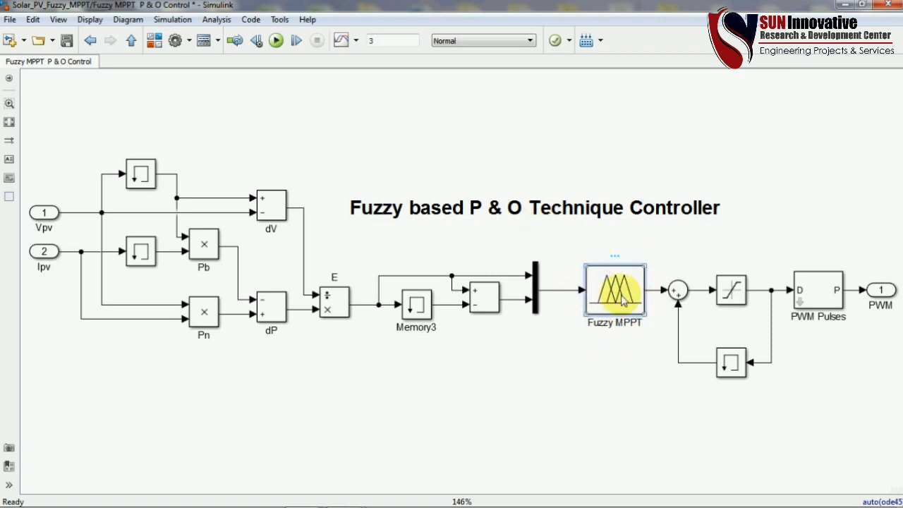
- Compare the Fuzzy Logic Controller and Fuzzy Logic Controller with Ruleviewer blocks in the Simulink library, and return to the control subsystem
{"action": "left_click", "coordinate": [154, 40]}
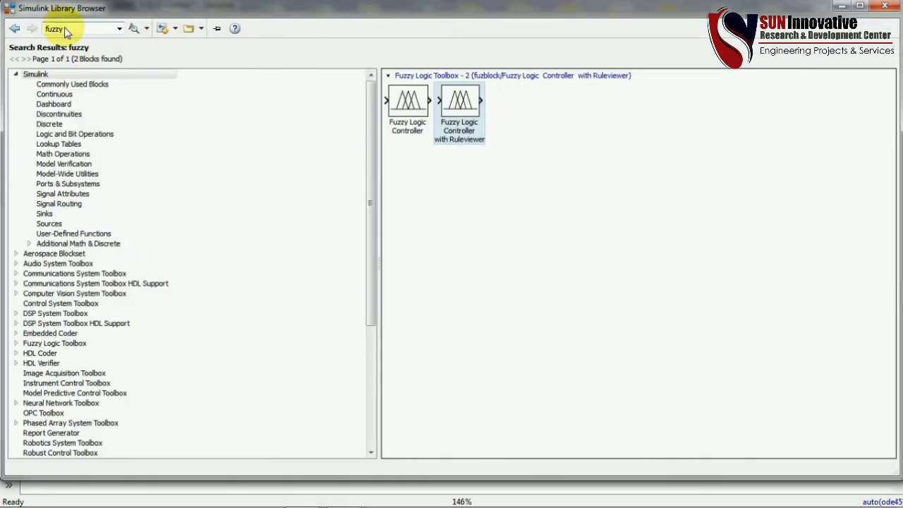
{"action": "left_click", "coordinate": [407, 110]}
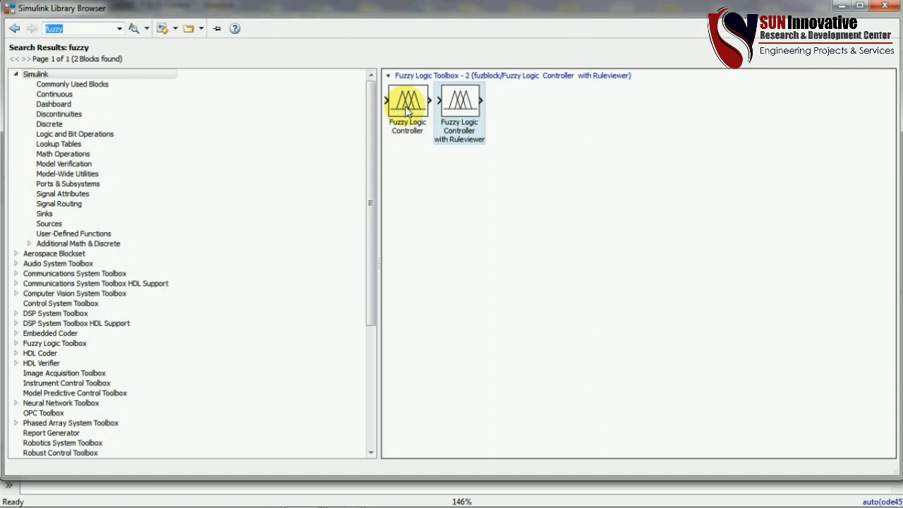
{"action": "left_click", "coordinate": [459, 113]}
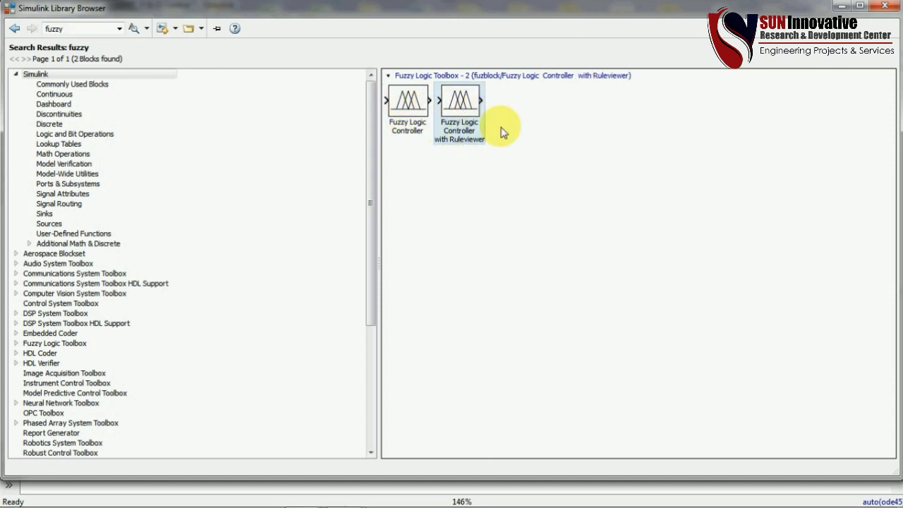
{"action": "left_click", "coordinate": [501, 185]}
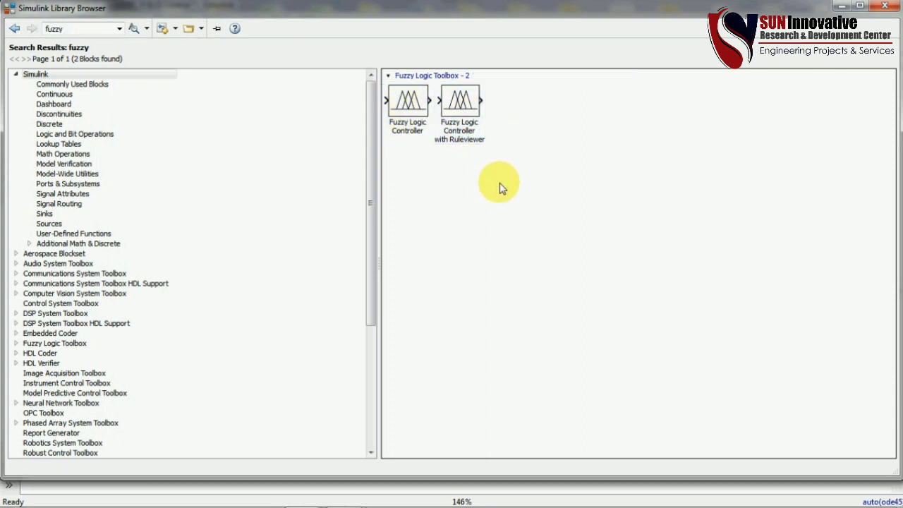
{"action": "left_click", "coordinate": [460, 106]}
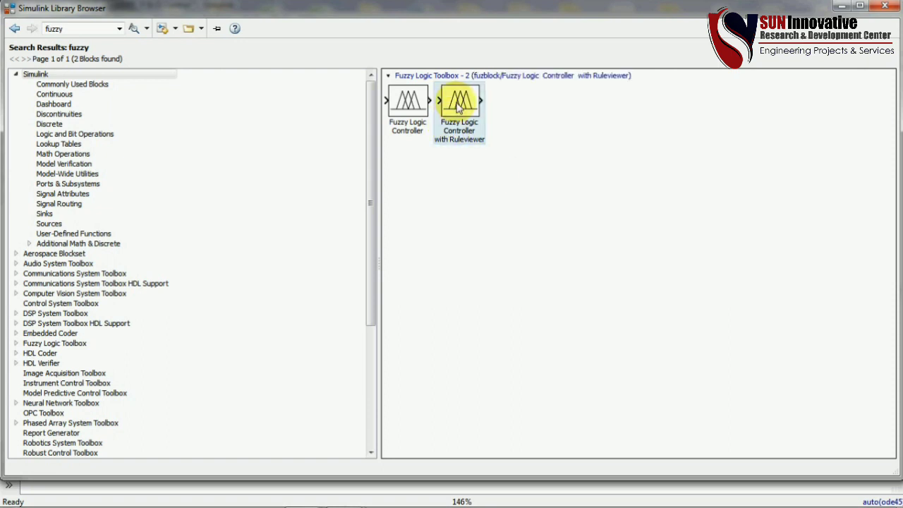
{"action": "left_click", "coordinate": [406, 106]}
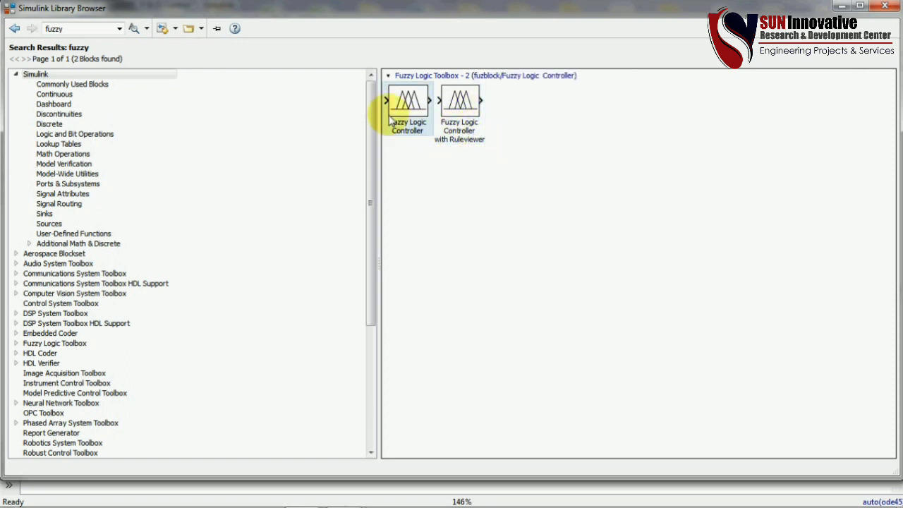
{"action": "left_click", "coordinate": [460, 119]}
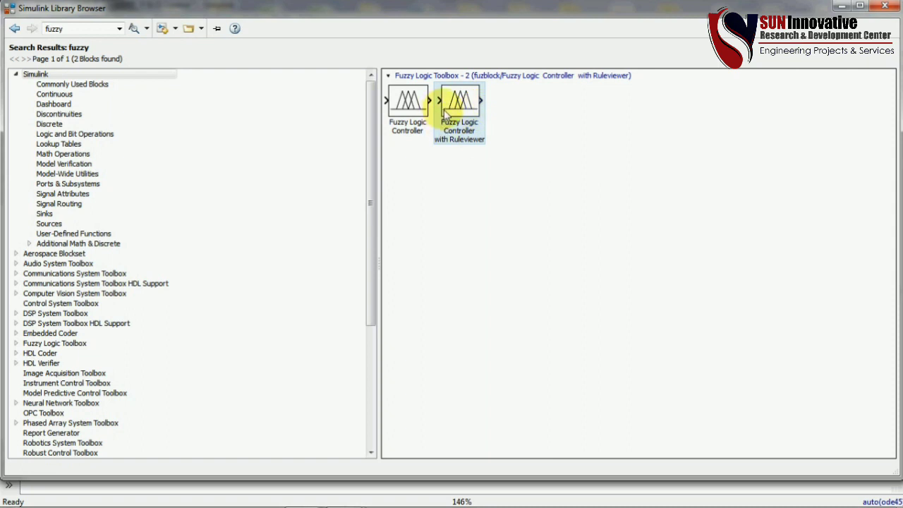
{"action": "left_click", "coordinate": [407, 99]}
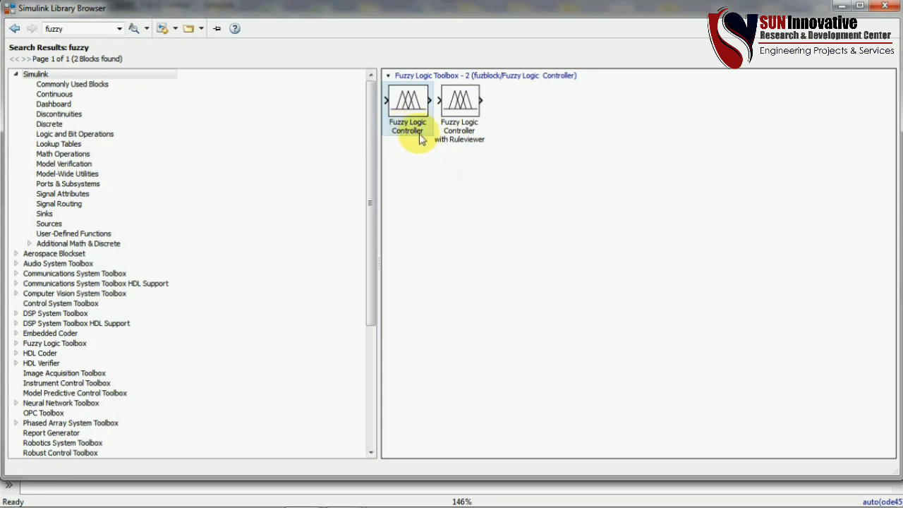
{"action": "left_click", "coordinate": [453, 120]}
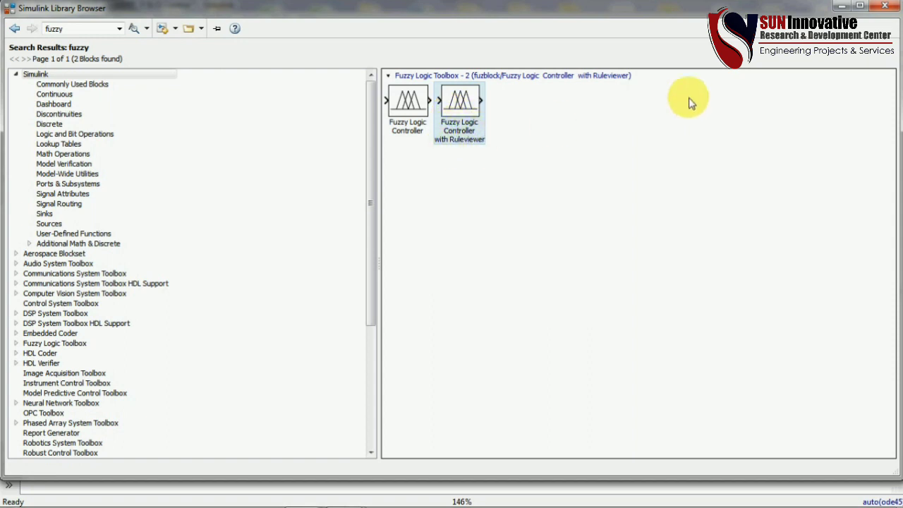
{"action": "left_click", "coordinate": [843, 7]}
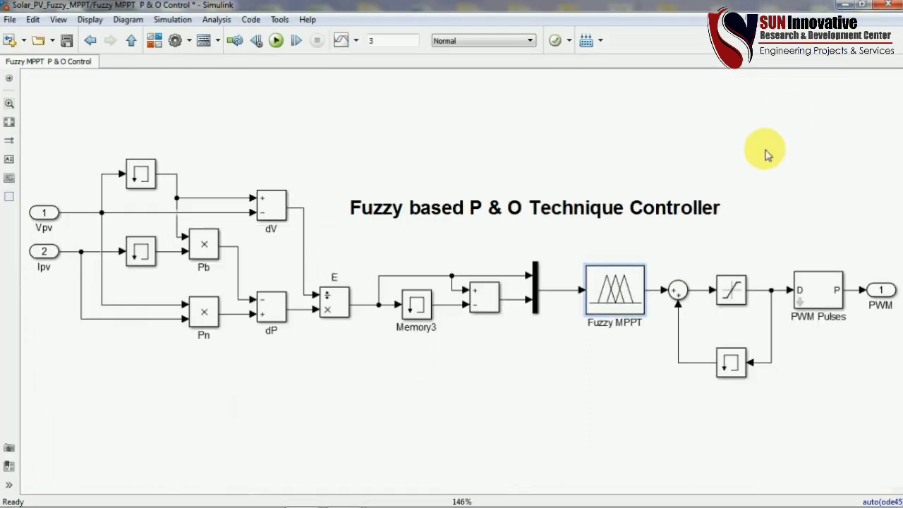
- Open the Fuzzy MPPT block's parameters, examine its FIS matrix and refresh rate, and close them without changes
{"action": "left_click", "coordinate": [612, 308]}
{"action": "double_click", "coordinate": [613, 308]}
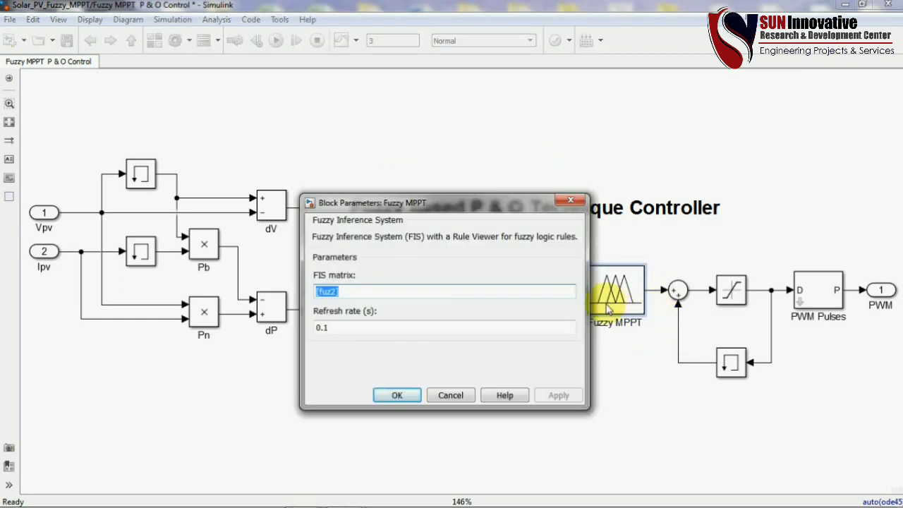
{"action": "left_click_drag", "start_coordinate": [462, 202], "coordinate": [466, 93]}
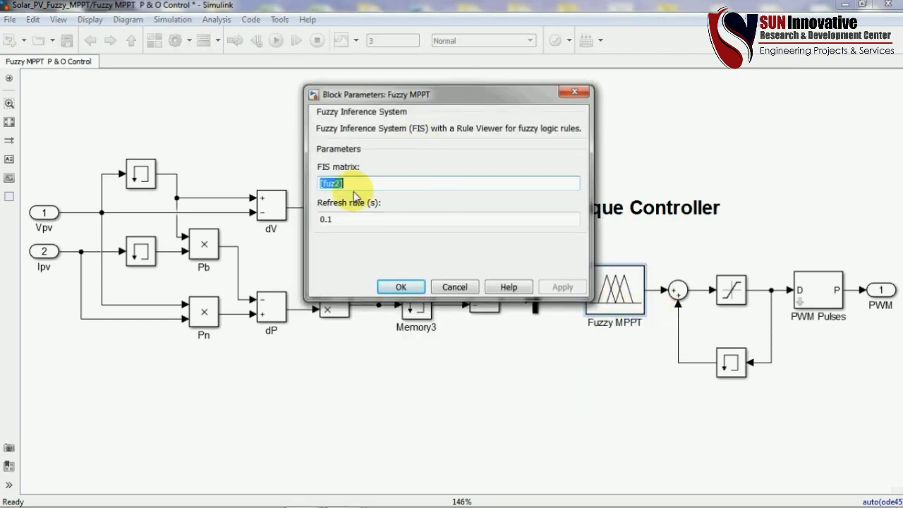
{"action": "double_click", "coordinate": [366, 224]}
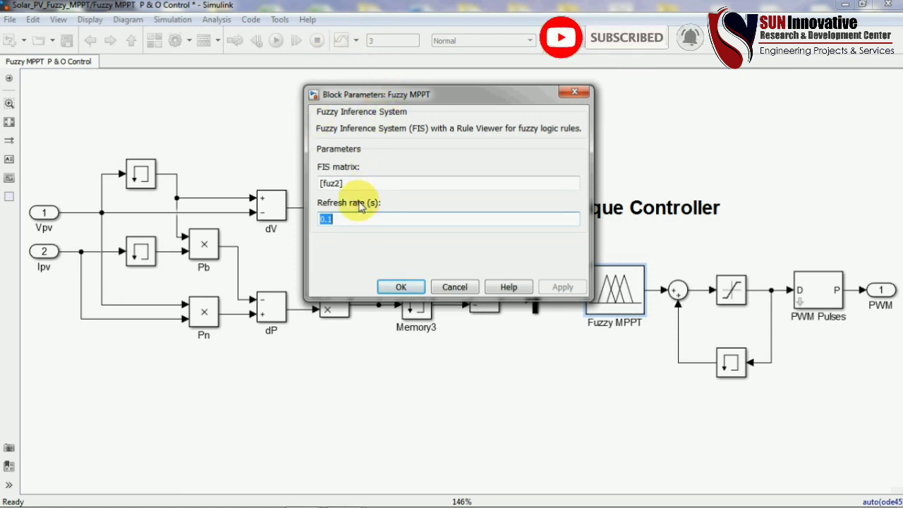
{"action": "double_click", "coordinate": [361, 186]}
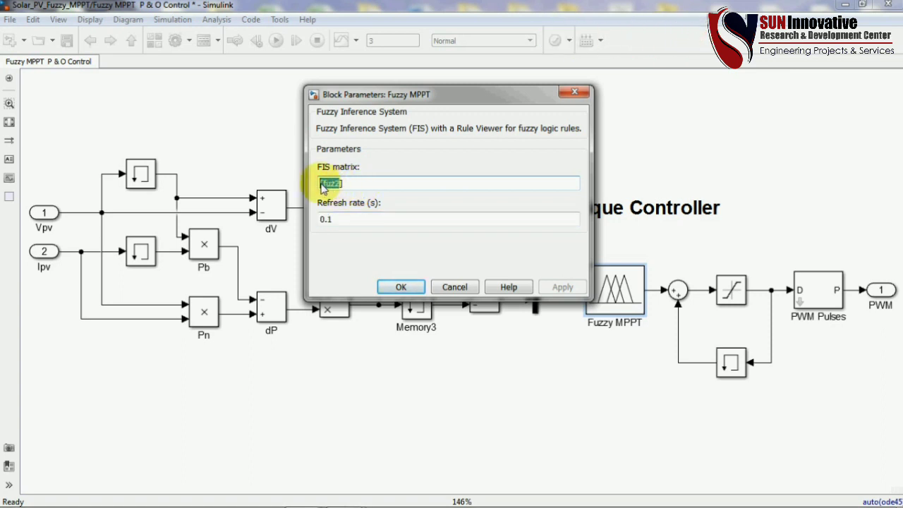
{"action": "left_click", "coordinate": [443, 289]}
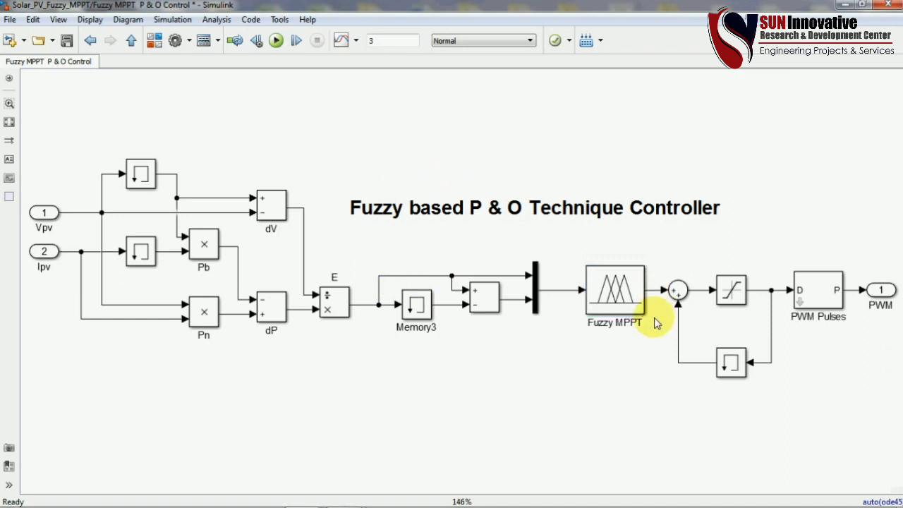
- Open the Fuzzy subsystem of the main model, examine its membership function plots, rule table and MPPT curve, and return to the main model
{"action": "left_click", "coordinate": [131, 42]}
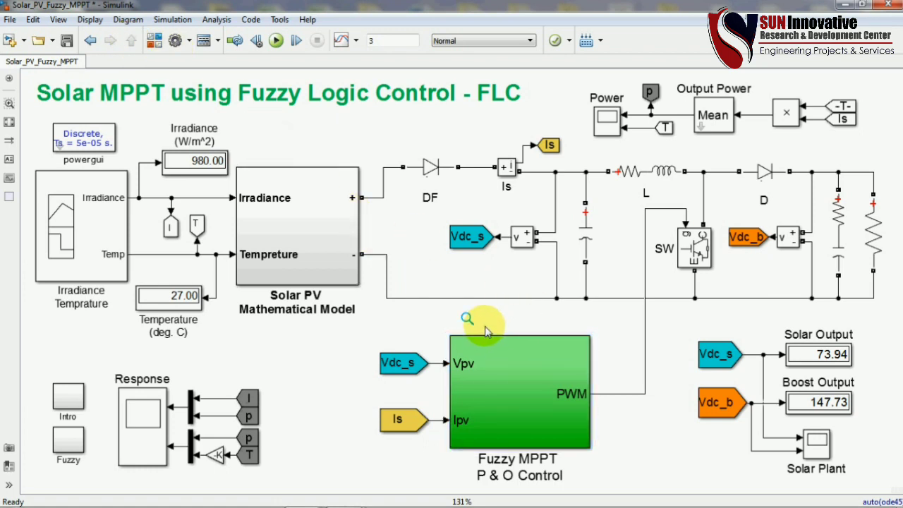
{"action": "left_click", "coordinate": [70, 445]}
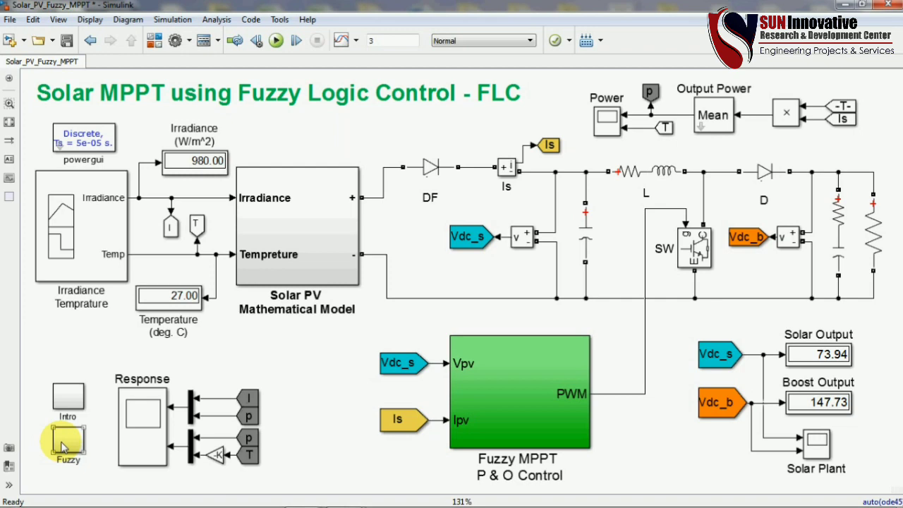
{"action": "double_click", "coordinate": [62, 445]}
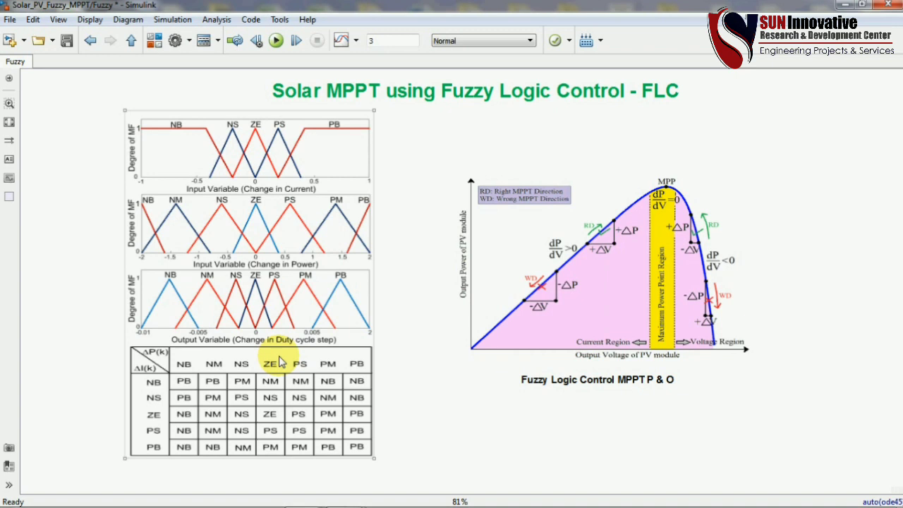
{"action": "left_click", "coordinate": [500, 235]}
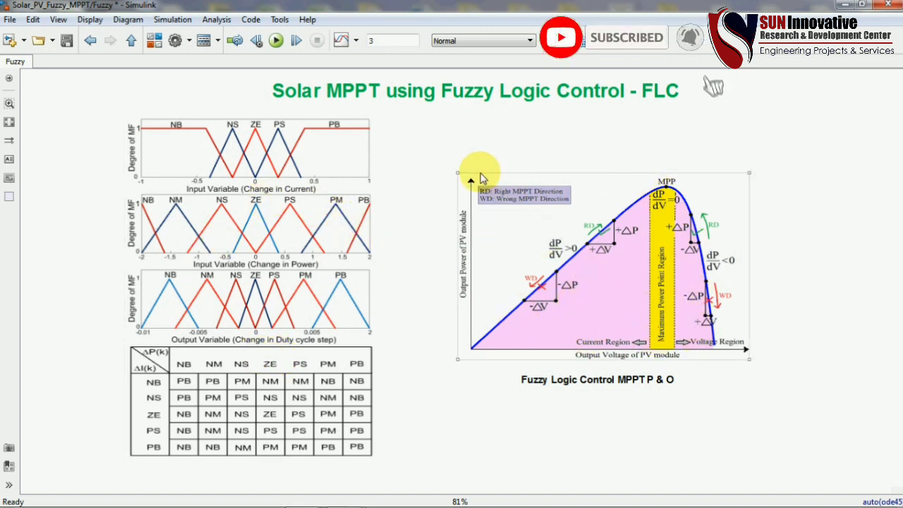
{"action": "left_click", "coordinate": [419, 165]}
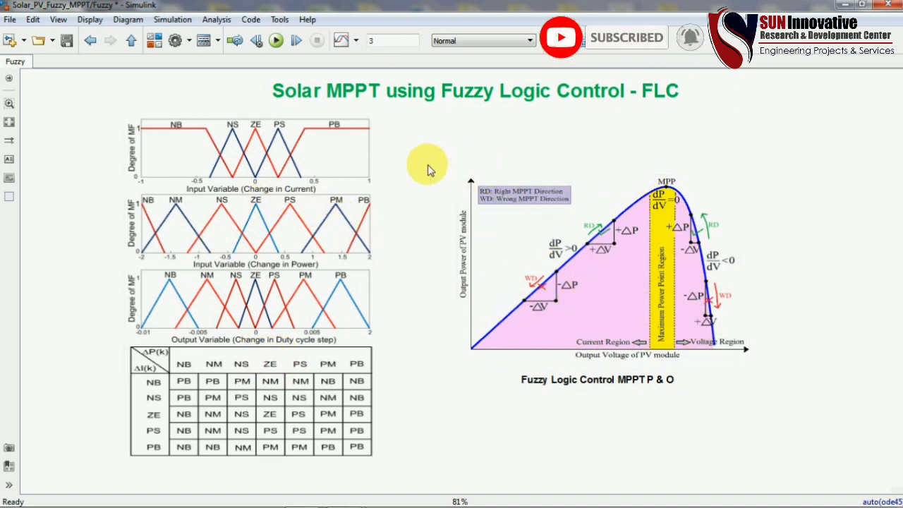
{"action": "left_click", "coordinate": [130, 42]}
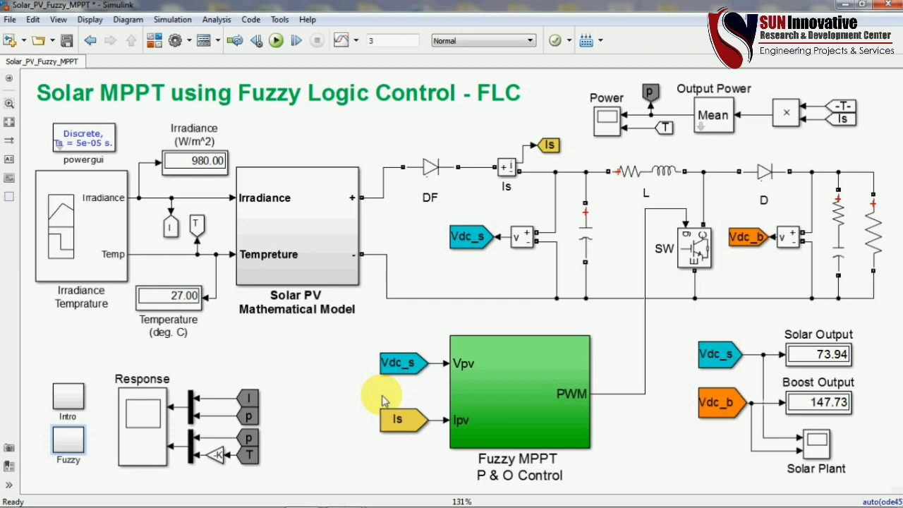
- Switch to MATLAB, search the apps for "fuzzy" and launch the Fuzzy Logic Designer
{"action": "mouse_move", "coordinate": [367, 503]}
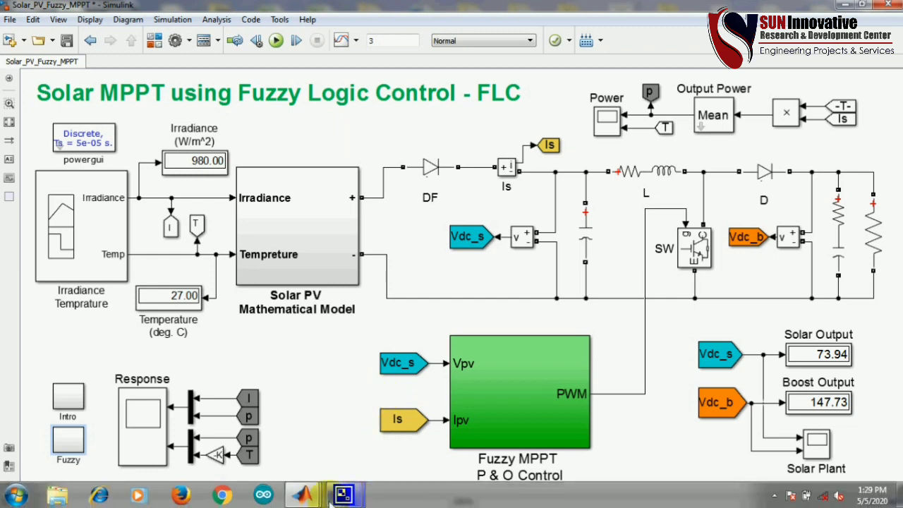
{"action": "mouse_move", "coordinate": [315, 496]}
{"action": "left_click", "coordinate": [91, 403]}
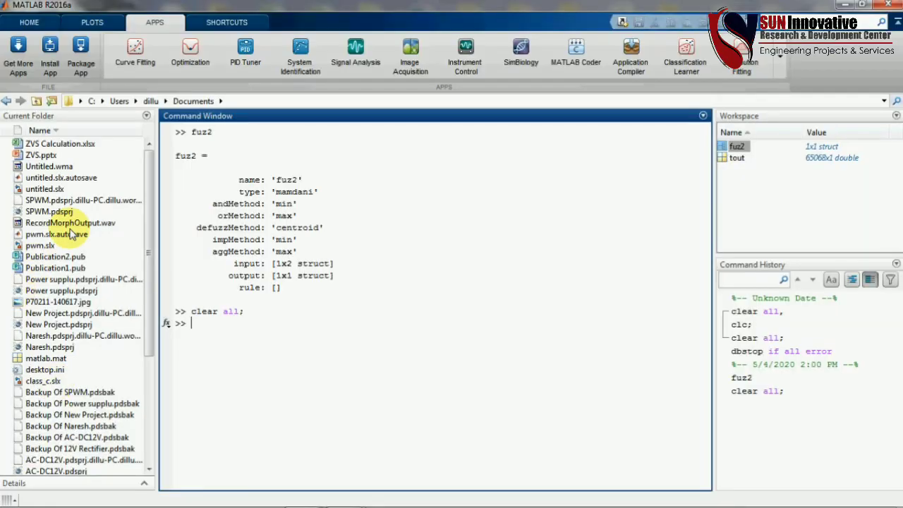
{"action": "left_click", "coordinate": [28, 22]}
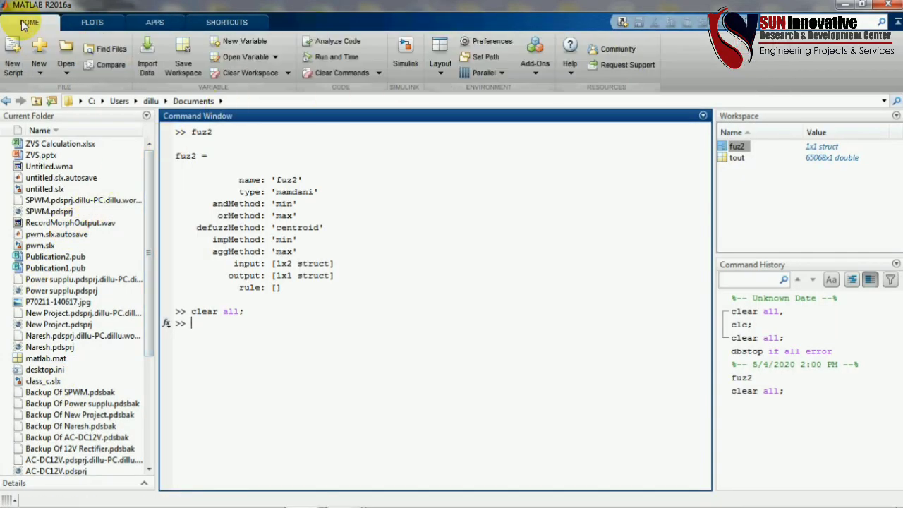
{"action": "left_click", "coordinate": [156, 23]}
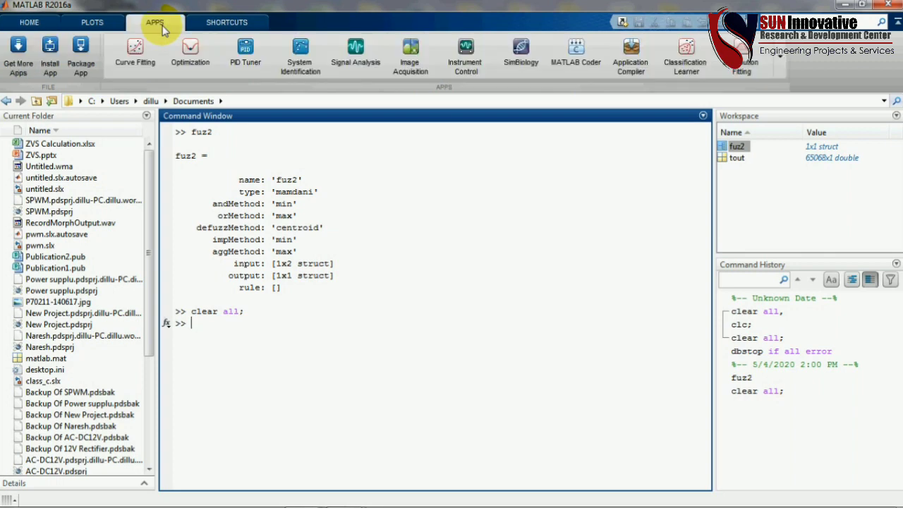
{"action": "left_click", "coordinate": [783, 62]}
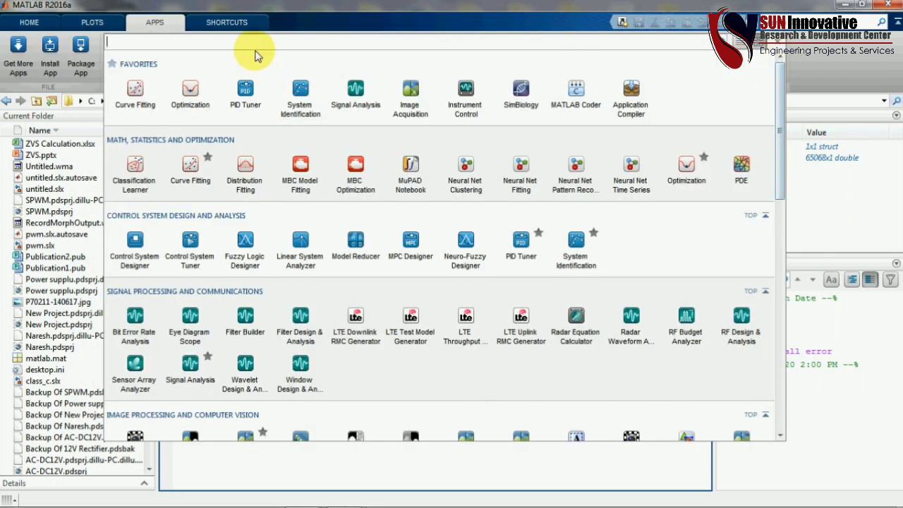
{"action": "type", "text": "fuzzy"}
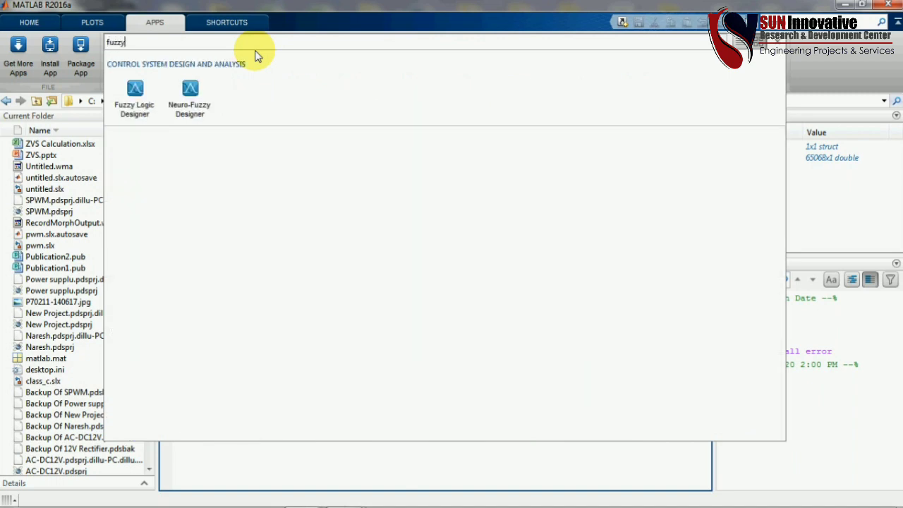
{"action": "left_click", "coordinate": [132, 113]}
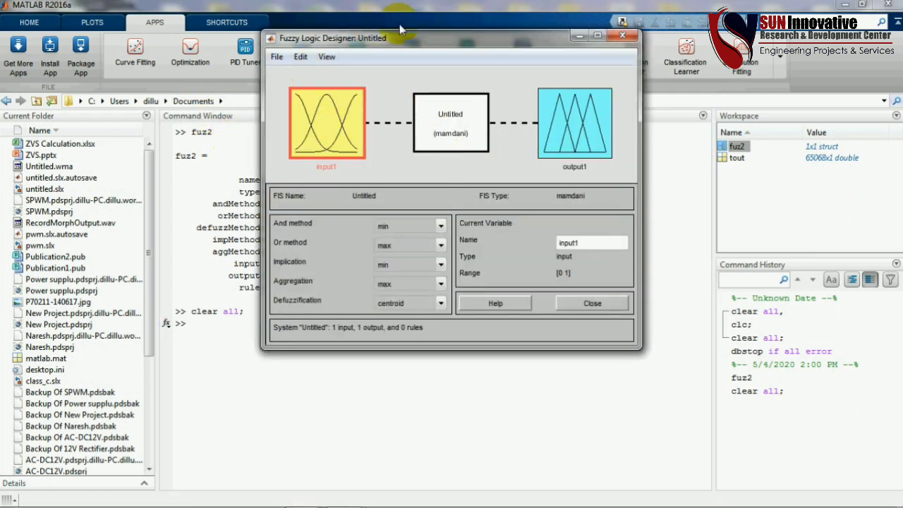
{"action": "left_click_drag", "start_coordinate": [400, 41], "coordinate": [379, 100]}
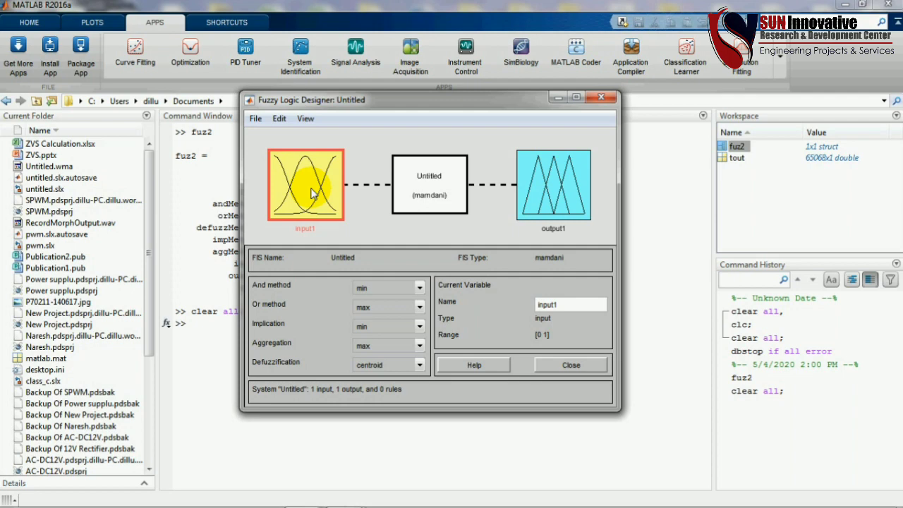
- Add a second input variable to the untitled Mamdani fuzzy inference system
{"action": "left_click", "coordinate": [256, 120]}
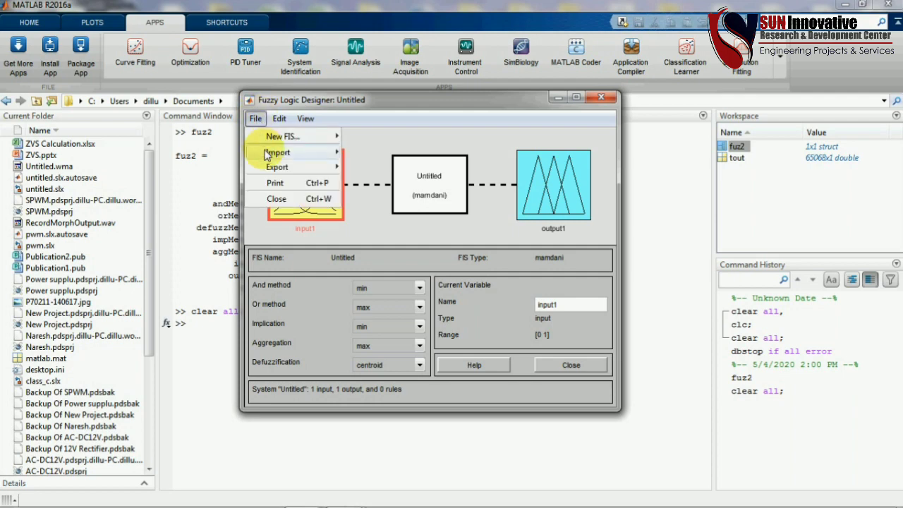
{"action": "mouse_move", "coordinate": [279, 119]}
{"action": "mouse_move", "coordinate": [314, 153]}
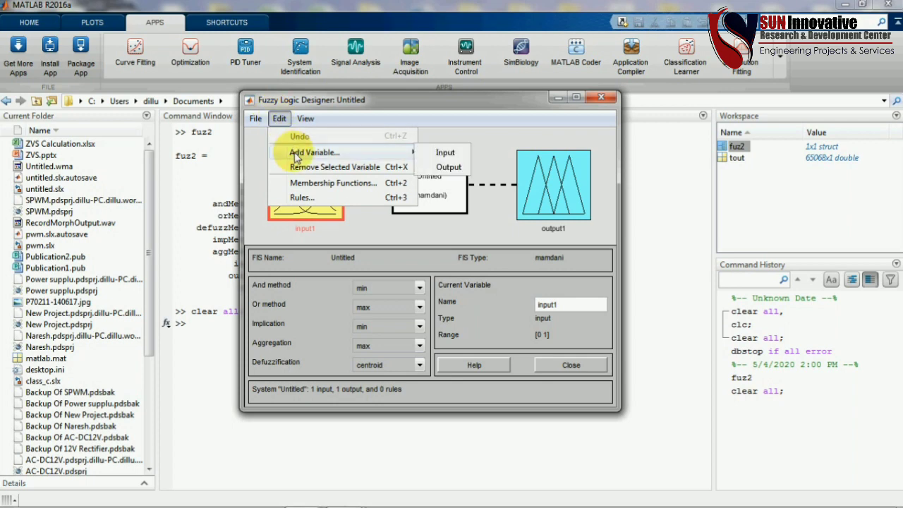
{"action": "left_click", "coordinate": [444, 153]}
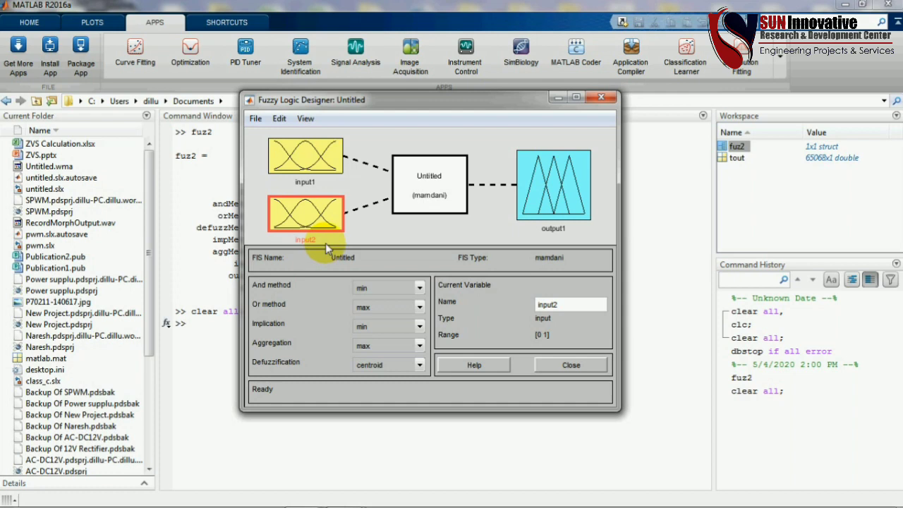
- Rename the first input variable as vn and the second as pn
{"action": "left_click", "coordinate": [304, 169]}
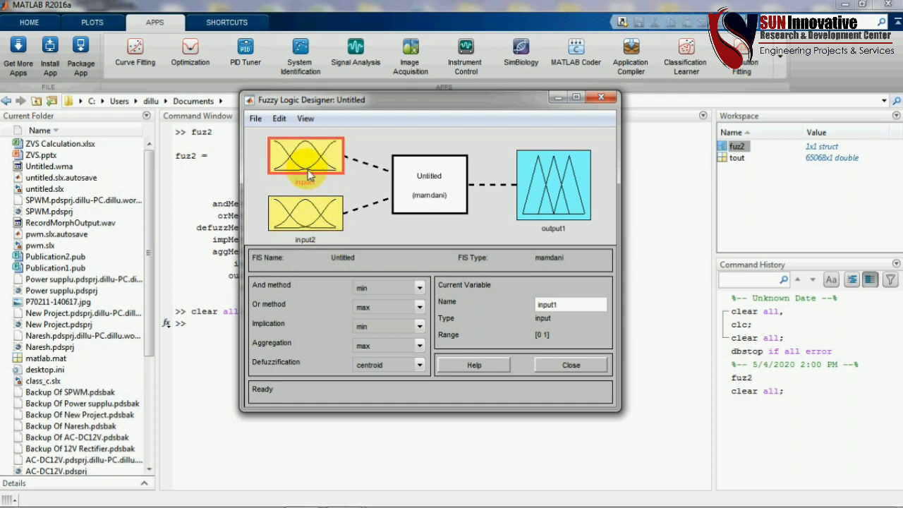
{"action": "left_click", "coordinate": [578, 304]}
{"action": "key", "text": "BackSpace"}
{"action": "key", "text": "BackSpace"}
{"action": "key", "text": "BackSpace"}
{"action": "key", "text": "BackSpace"}
{"action": "key", "text": "BackSpace"}
{"action": "key", "text": "BackSpace"}
{"action": "type", "text": "vn"}
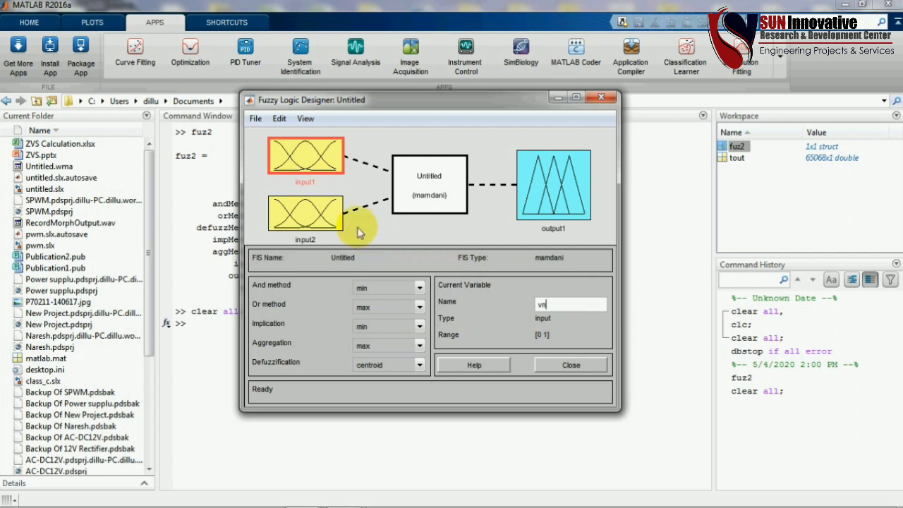
{"action": "left_click", "coordinate": [315, 230]}
{"action": "left_click_drag", "start_coordinate": [564, 311], "coordinate": [541, 306]}
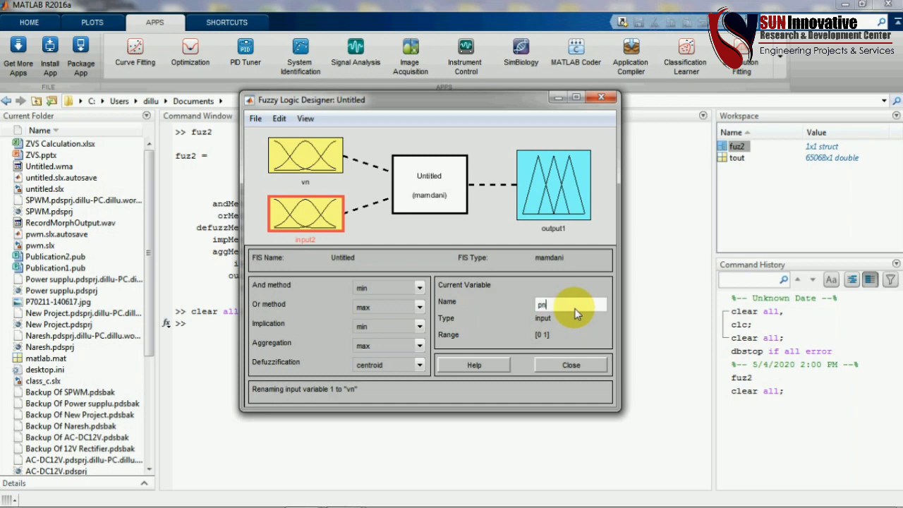
{"action": "left_click", "coordinate": [449, 238]}
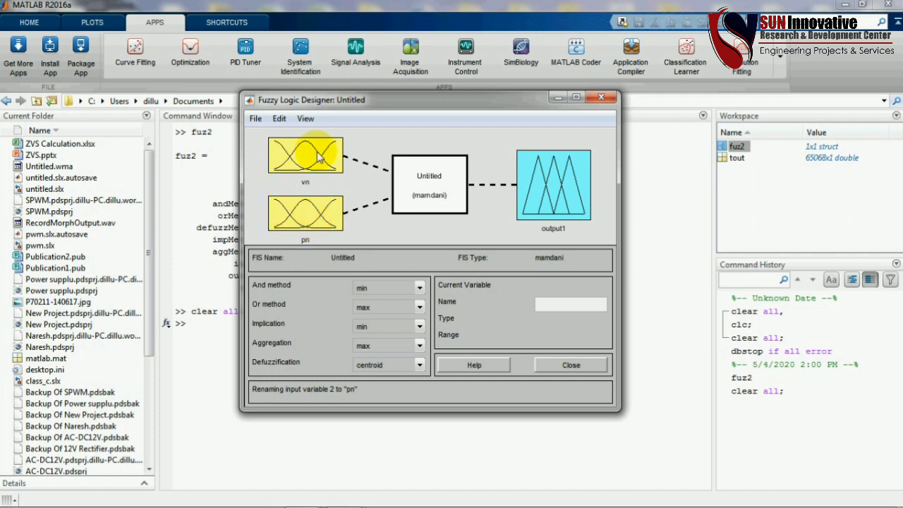
- Reopen the Fuzzy subsystem in Simulink and place the Fuzzy Logic Designer beside its membership function plots and rule table
{"action": "mouse_move", "coordinate": [327, 500]}
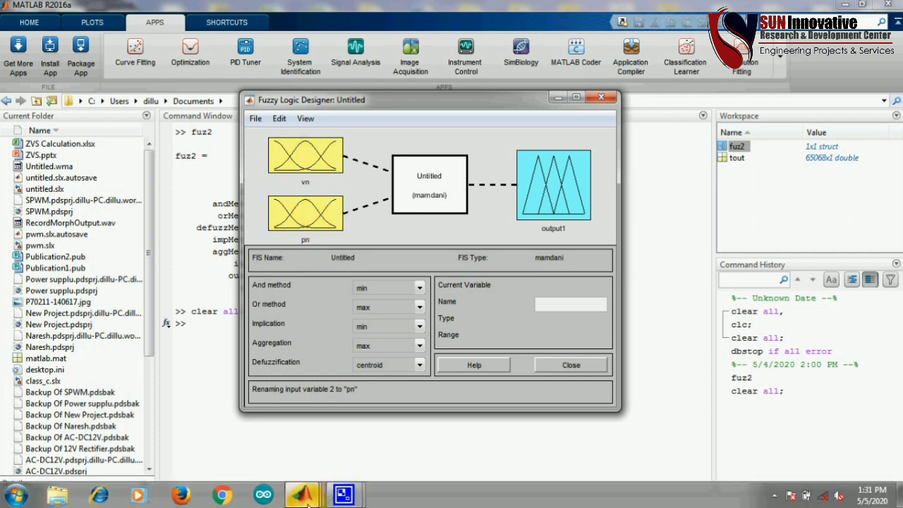
{"action": "left_click", "coordinate": [262, 432]}
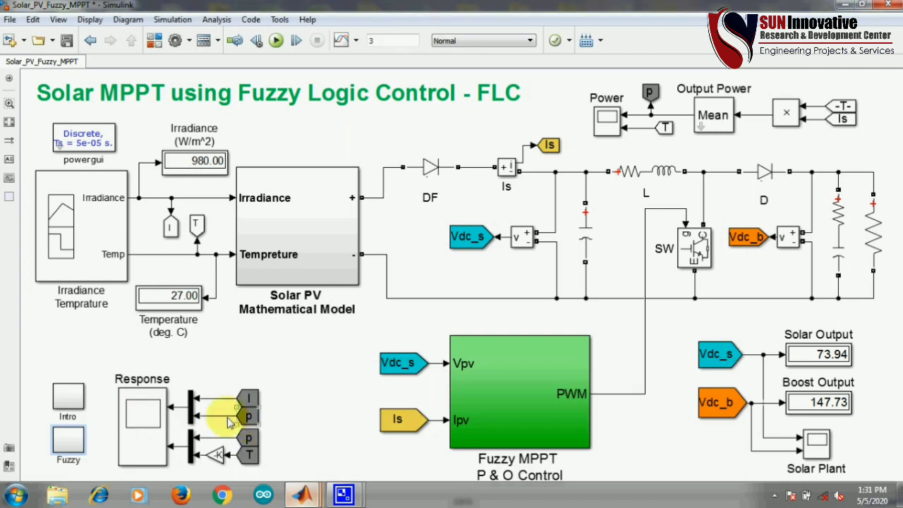
{"action": "double_click", "coordinate": [71, 436]}
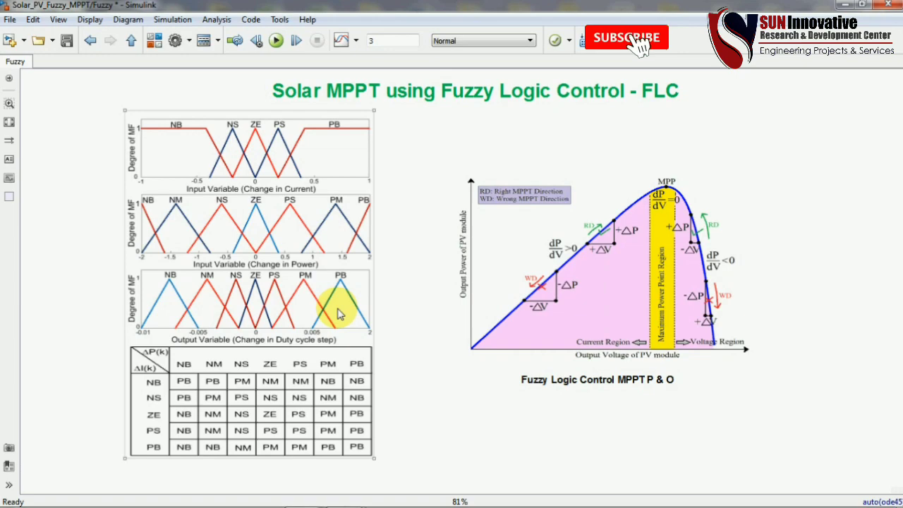
{"action": "mouse_move", "coordinate": [319, 484]}
{"action": "mouse_move", "coordinate": [302, 498]}
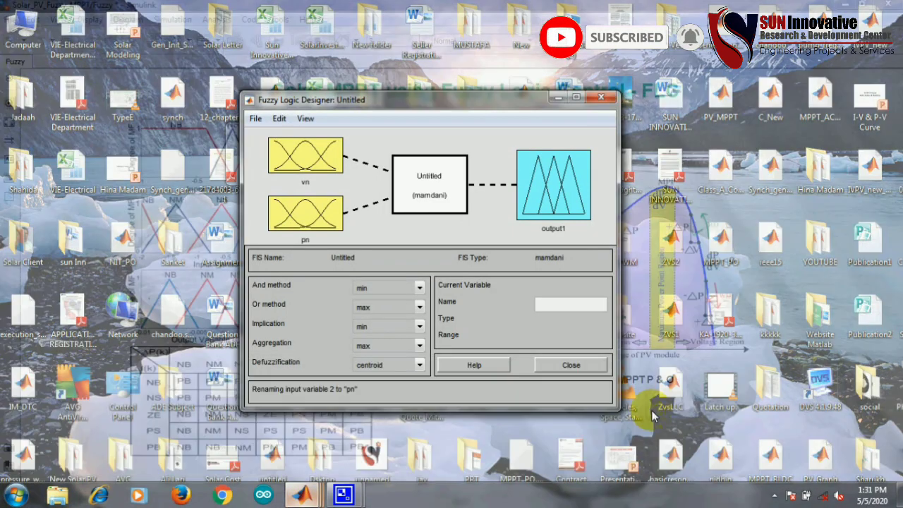
{"action": "left_click", "coordinate": [651, 410]}
{"action": "left_click_drag", "start_coordinate": [436, 103], "coordinate": [614, 79]}
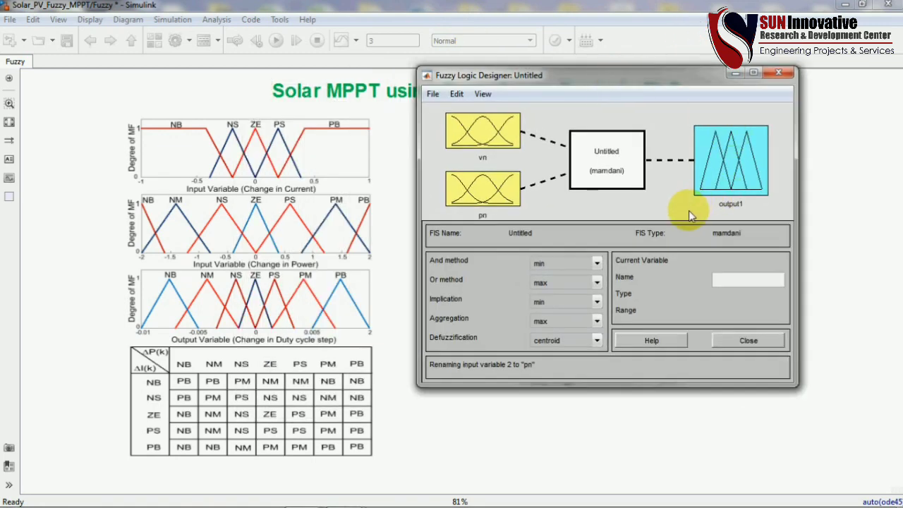
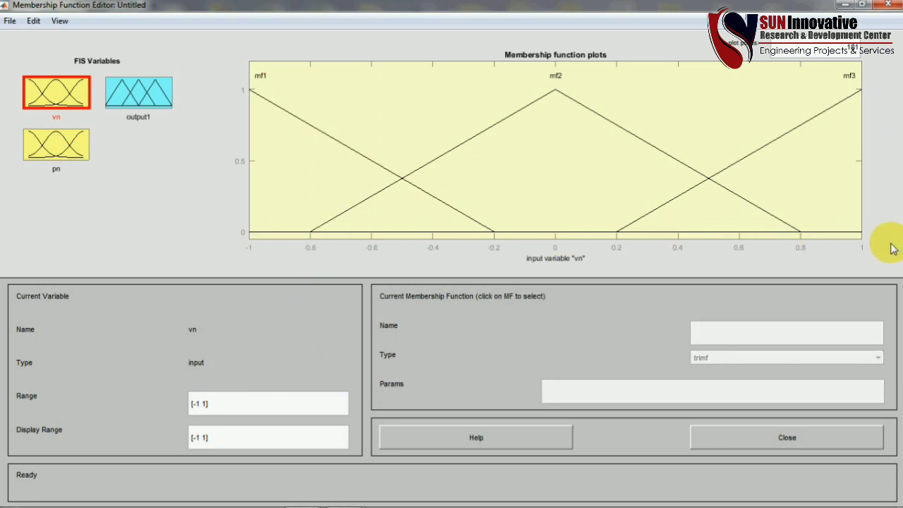
- Examine the parameters of the mf1 and mf2 membership functions of input variable vn
{"action": "left_click", "coordinate": [367, 160]}
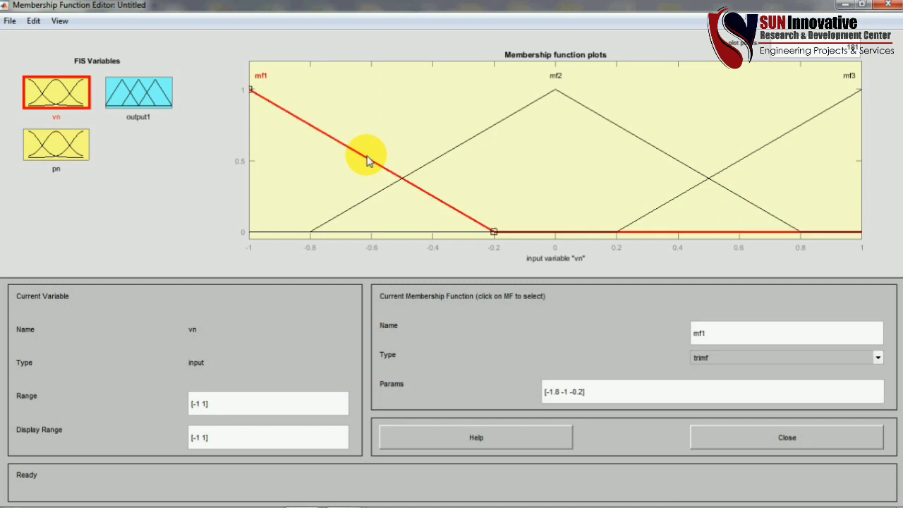
{"action": "left_click", "coordinate": [492, 131]}
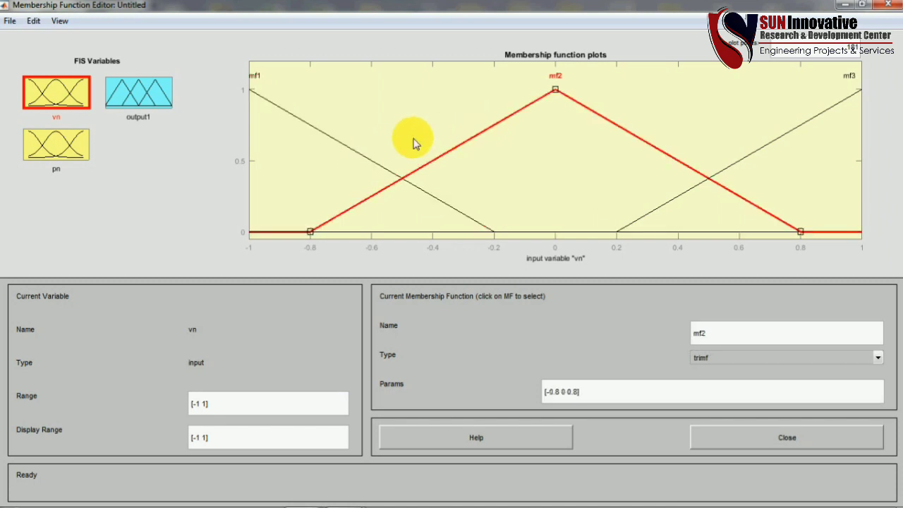
{"action": "left_click", "coordinate": [355, 153]}
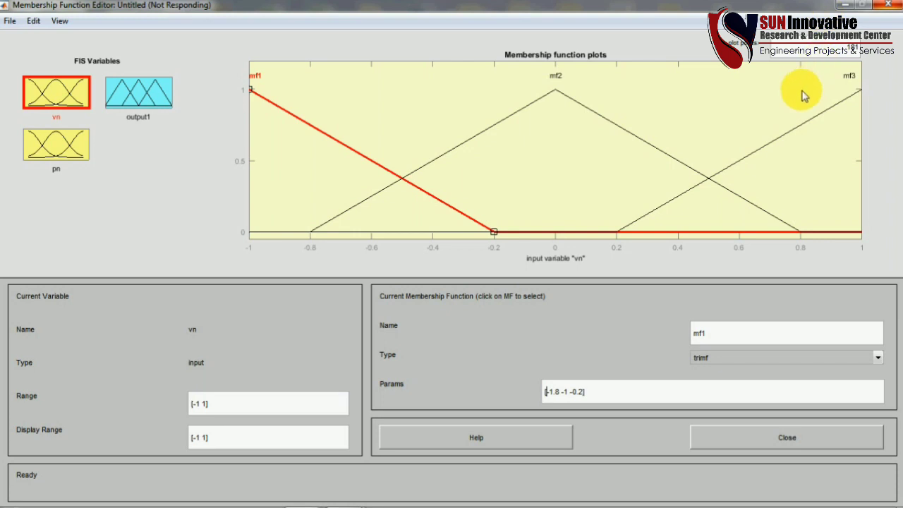
{"action": "key", "text": "ctrl+a"}
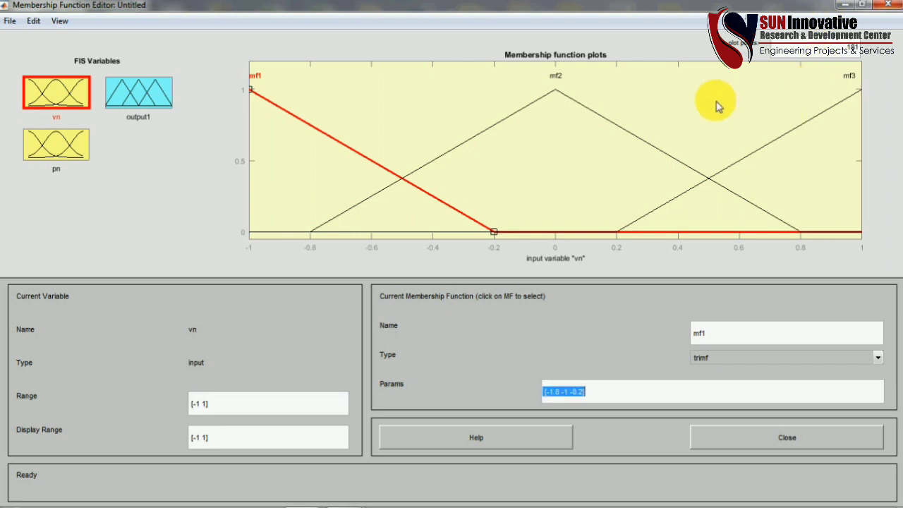
- Add one trimf membership function to input variable vn and select the new curve
{"action": "left_click", "coordinate": [39, 23]}
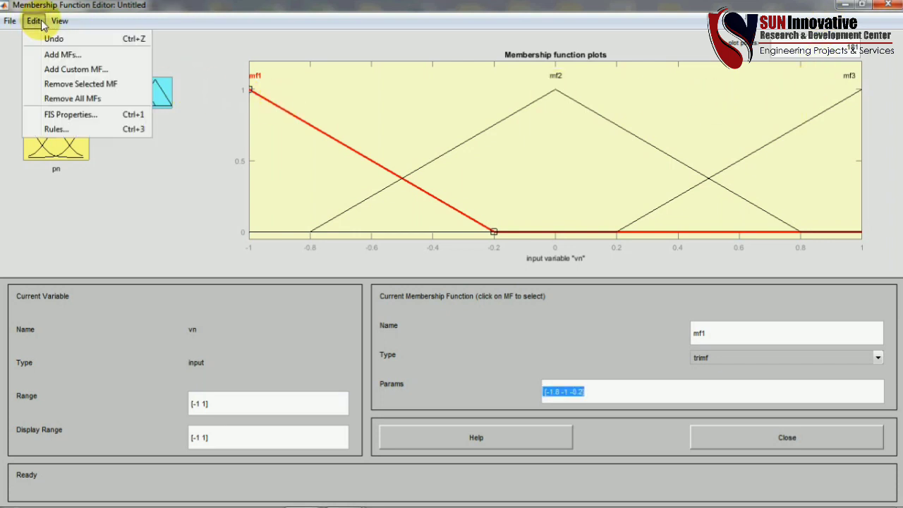
{"action": "left_click", "coordinate": [56, 55]}
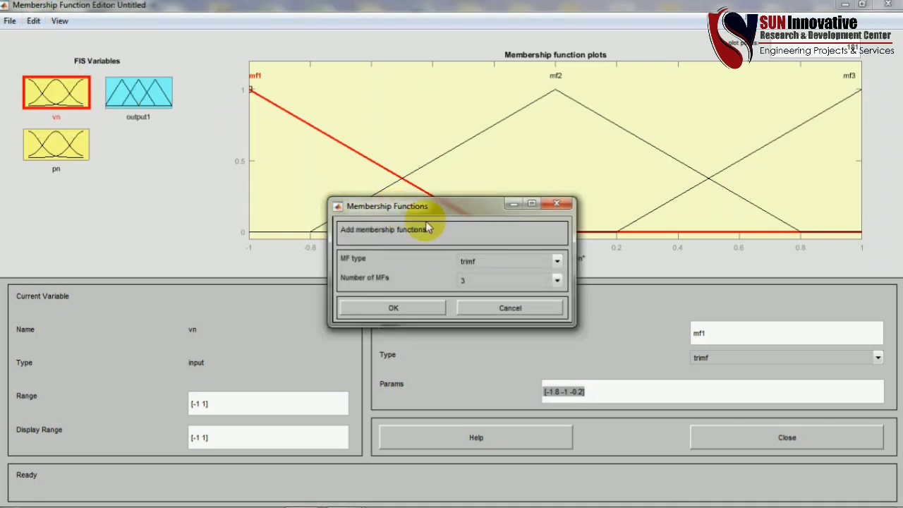
{"action": "left_click_drag", "start_coordinate": [434, 211], "coordinate": [409, 93]}
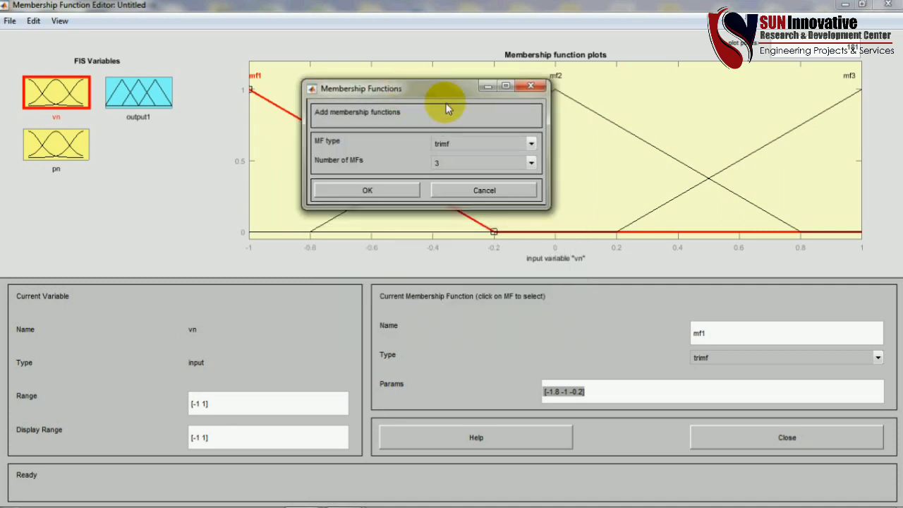
{"action": "left_click", "coordinate": [531, 145]}
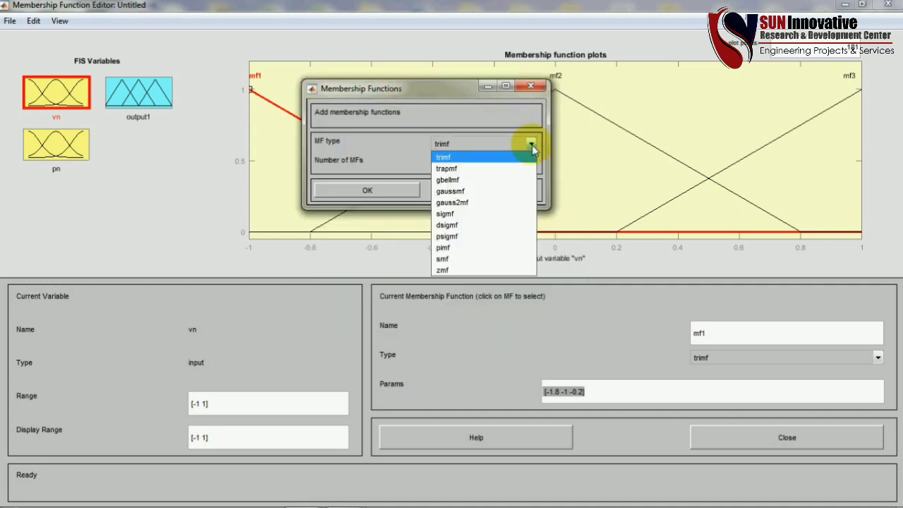
{"action": "left_click", "coordinate": [448, 157]}
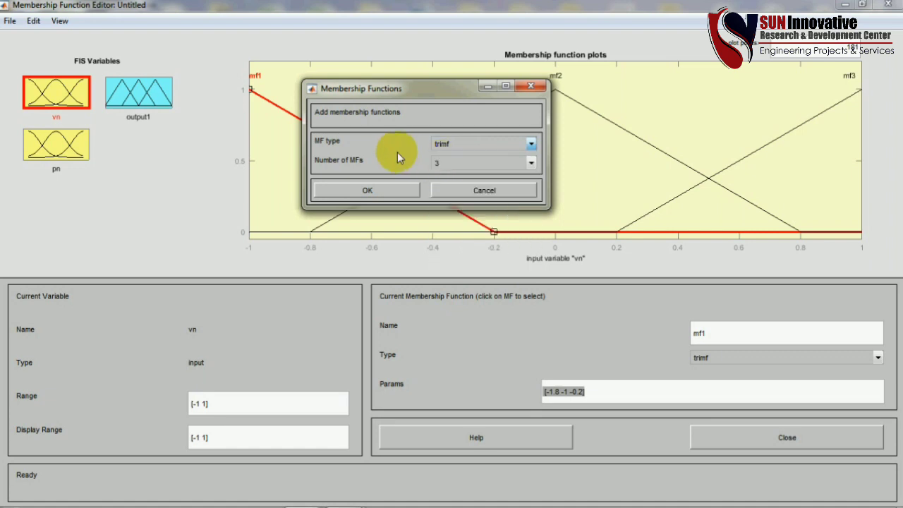
{"action": "left_click", "coordinate": [456, 166]}
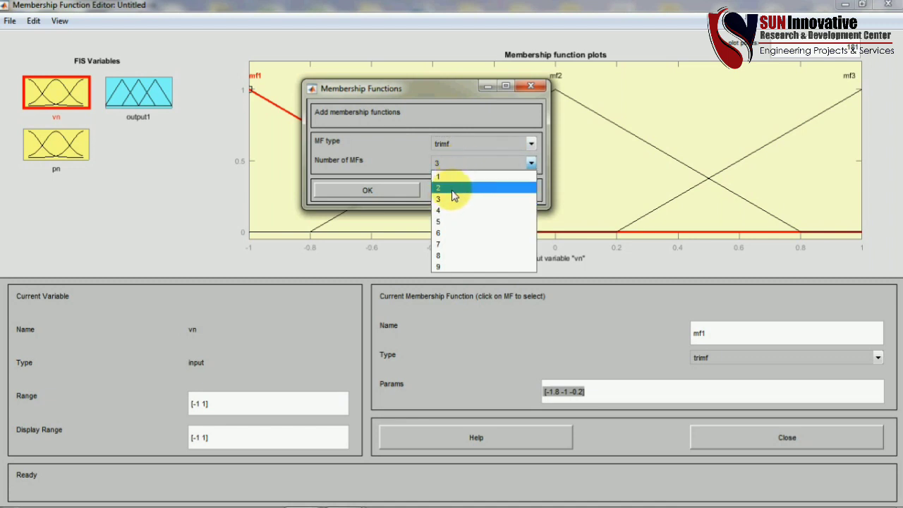
{"action": "left_click", "coordinate": [390, 153]}
{"action": "left_click", "coordinate": [455, 164]}
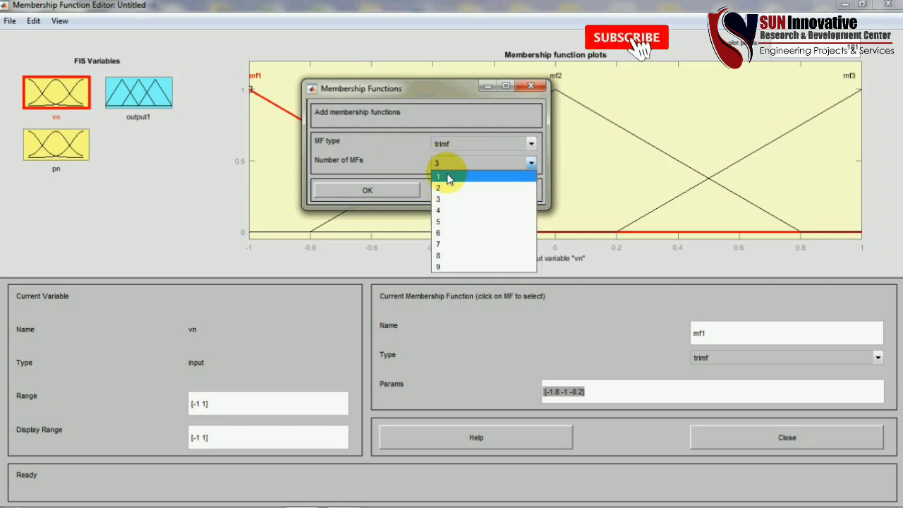
{"action": "left_click", "coordinate": [448, 176]}
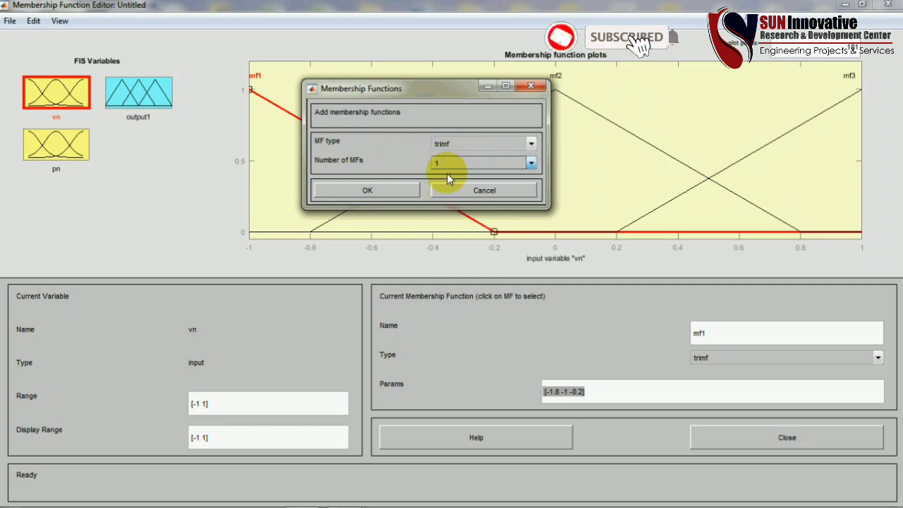
{"action": "left_click", "coordinate": [379, 189]}
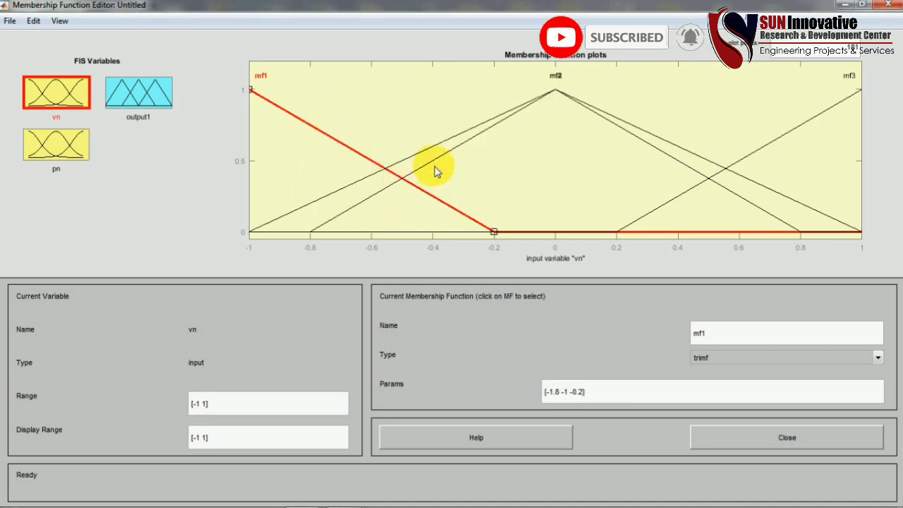
{"action": "left_click", "coordinate": [352, 187]}
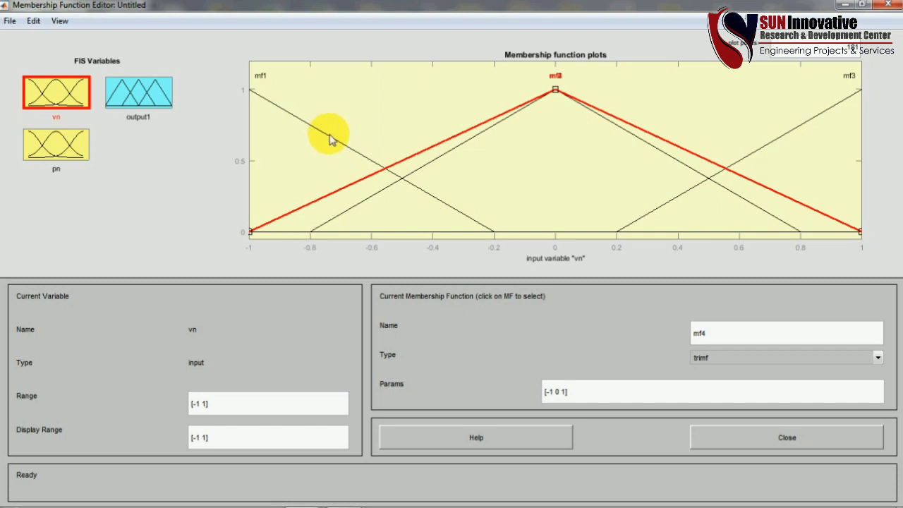
{"action": "left_click", "coordinate": [739, 340]}
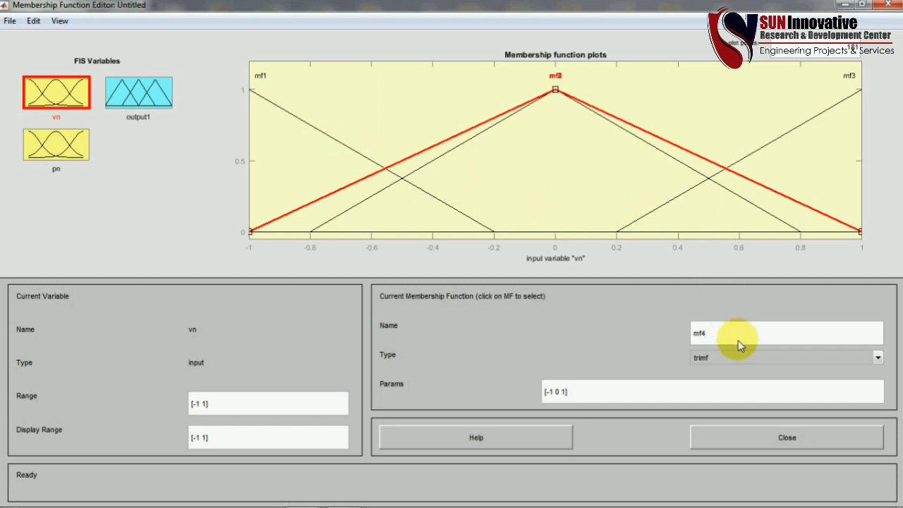
- Set the parameters of vn's mf1 membership function to [-1 -0.8 -0.6]
{"action": "left_click", "coordinate": [345, 148]}
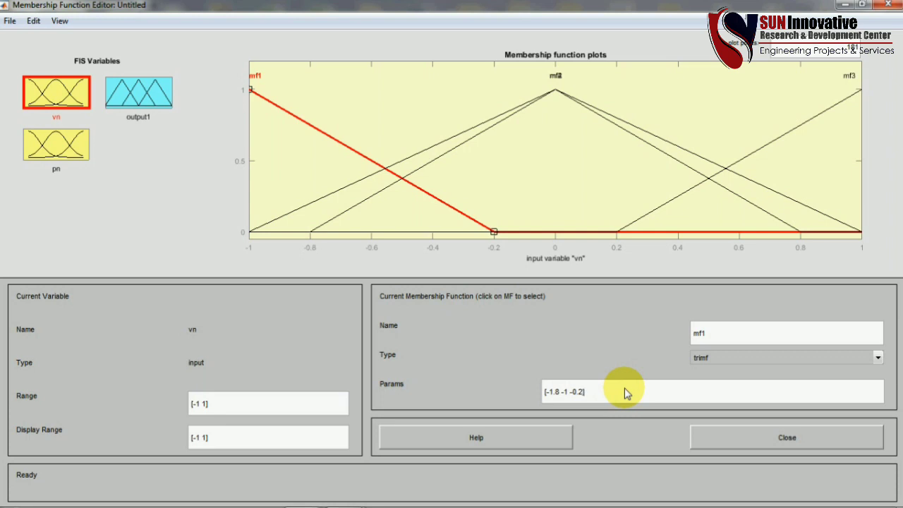
{"action": "key", "text": "BackSpace"}
{"action": "key", "text": "BackSpace"}
{"action": "key", "text": "BackSpace"}
{"action": "key", "text": "BackSpace"}
{"action": "key", "text": "BackSpace"}
{"action": "key", "text": "BackSpace"}
{"action": "key", "text": "BackSpace"}
{"action": "key", "text": "BackSpace"}
{"action": "key", "text": "BackSpace"}
{"action": "key", "text": "BackSpace"}
{"action": "key", "text": "BackSpace"}
{"action": "key", "text": "BackSpace"}
{"action": "key", "text": "BackSpace"}
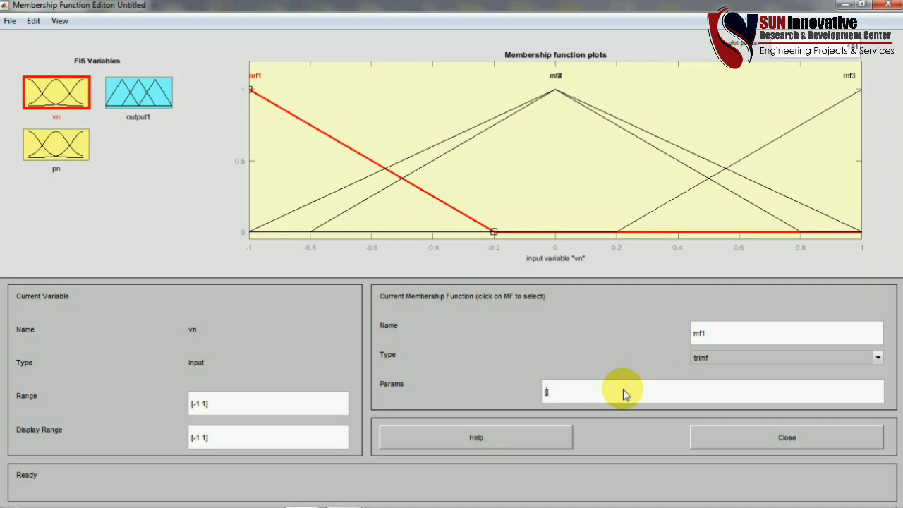
{"action": "type", "text": "-1 -0.8 0.6]"}
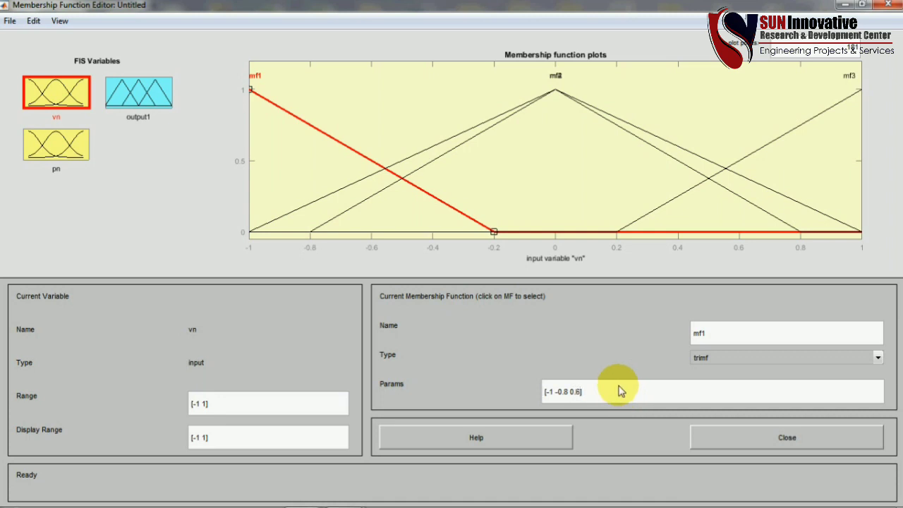
{"action": "left_click", "coordinate": [522, 203]}
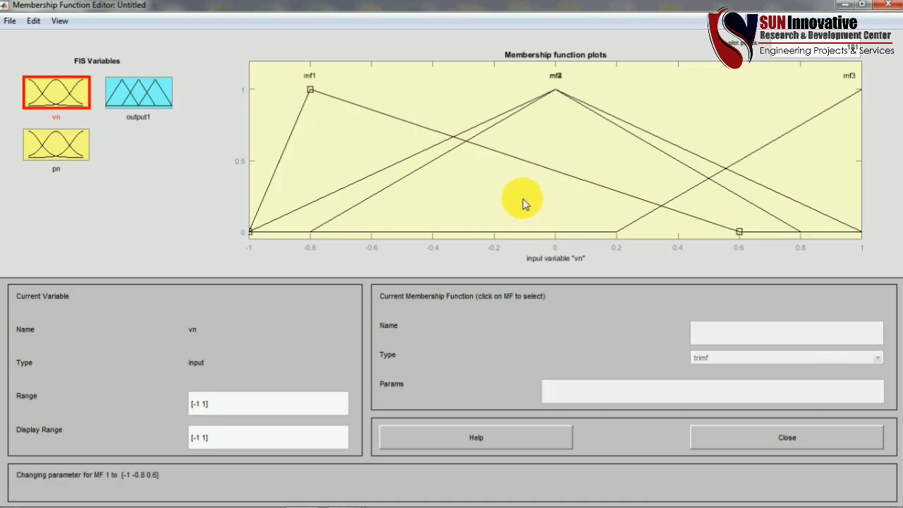
{"action": "left_click", "coordinate": [641, 204]}
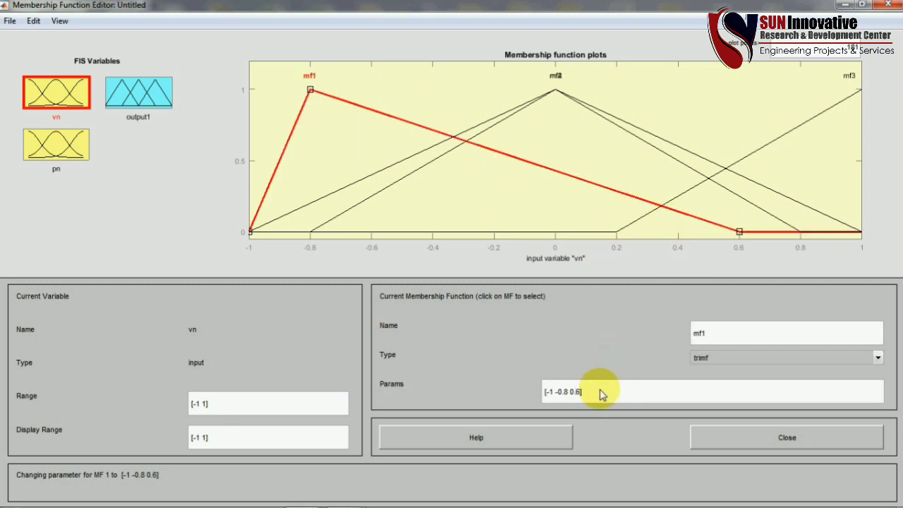
{"action": "left_click", "coordinate": [552, 201]}
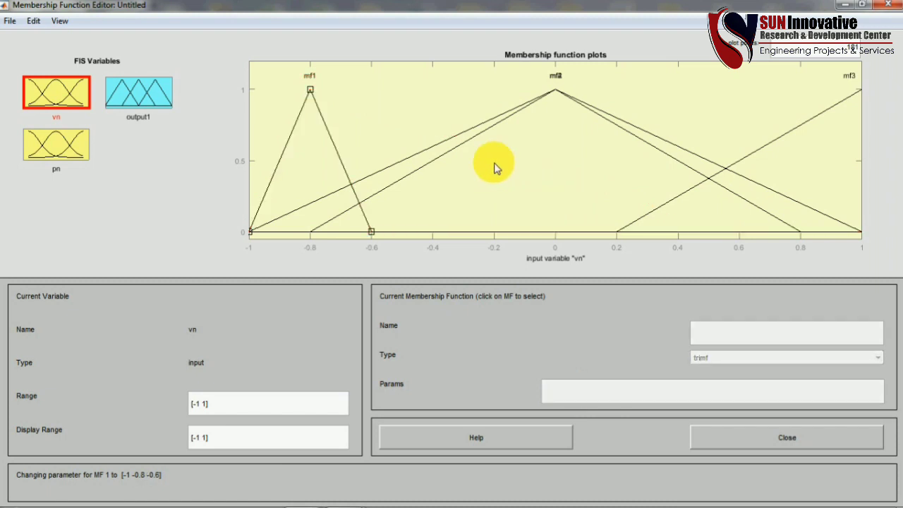
{"action": "left_click", "coordinate": [285, 154]}
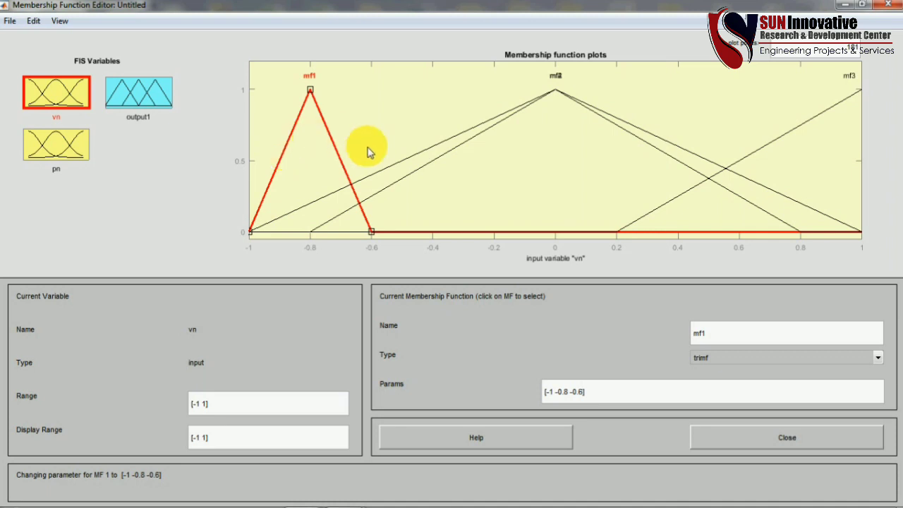
- Set the parameters of vn's mf4 membership function to [-0.6 -0.4 -0.2]
{"action": "left_click", "coordinate": [385, 174]}
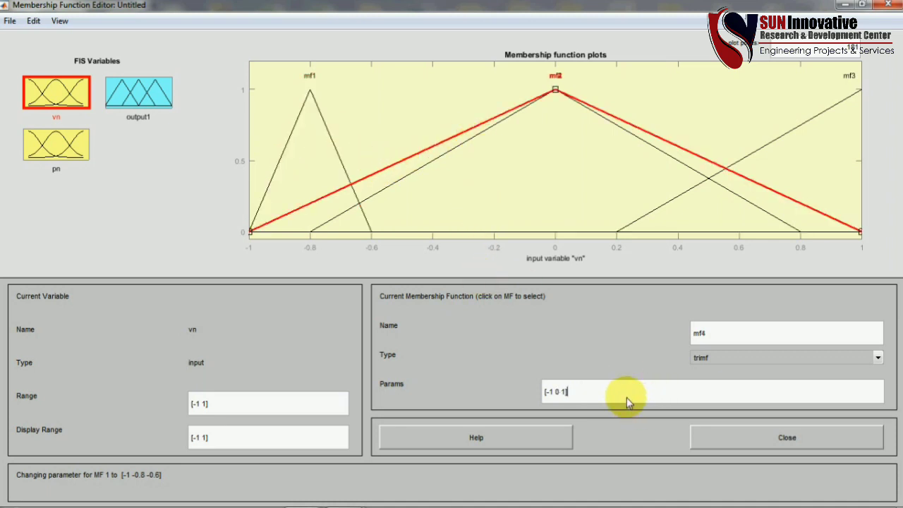
{"action": "key", "text": "Left"}
{"action": "key", "text": "Left"}
{"action": "key", "text": "Left"}
{"action": "key", "text": "Left"}
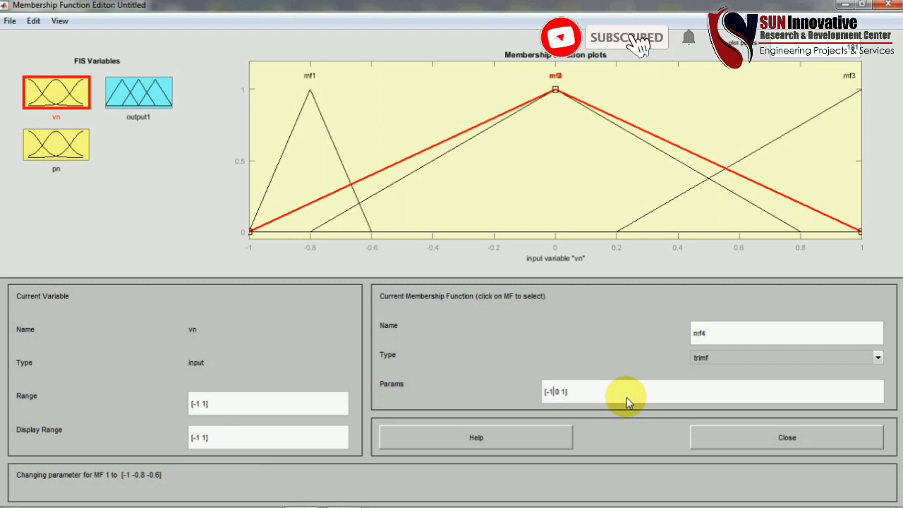
{"action": "key", "text": "BackSpace"}
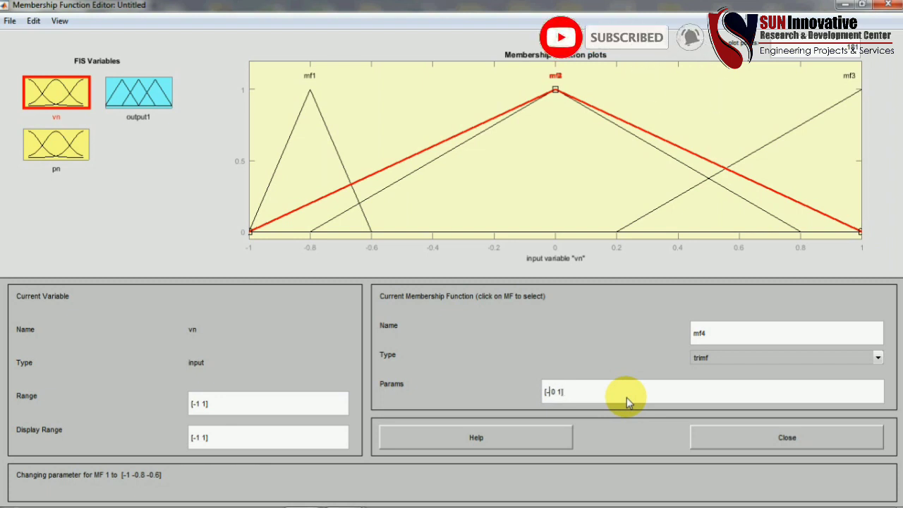
{"action": "type", "text": "0.6"}
{"action": "key", "text": "Right"}
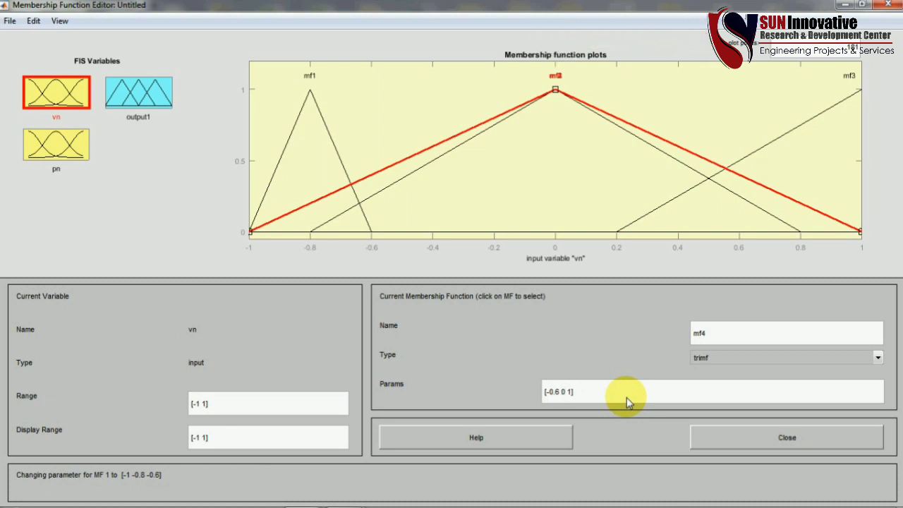
{"action": "key", "text": "BackSpace"}
{"action": "type", "text": "-0.4"}
{"action": "key", "text": "Delete"}
{"action": "type", "text": "-0.2"}
{"action": "left_click", "coordinate": [474, 190]}
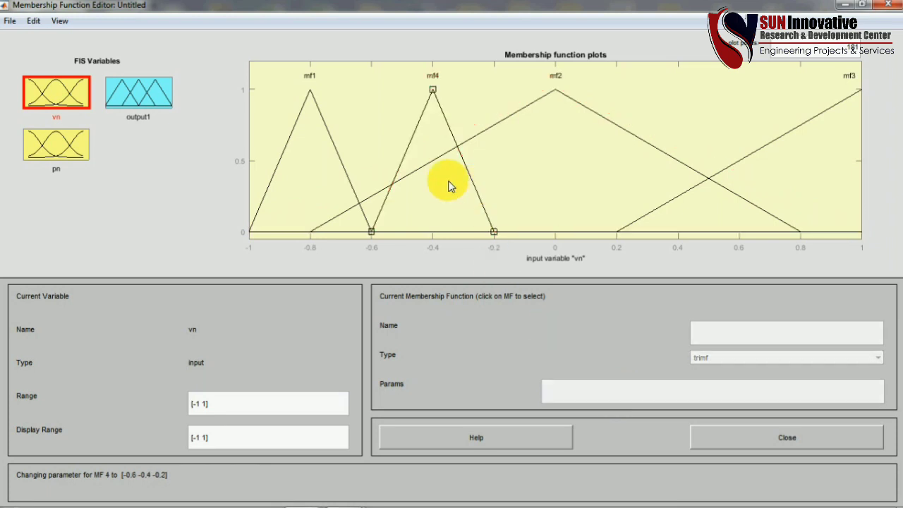
- Review vn's mf4 curve and the membership functions of pn and output1
{"action": "left_click", "coordinate": [447, 127]}
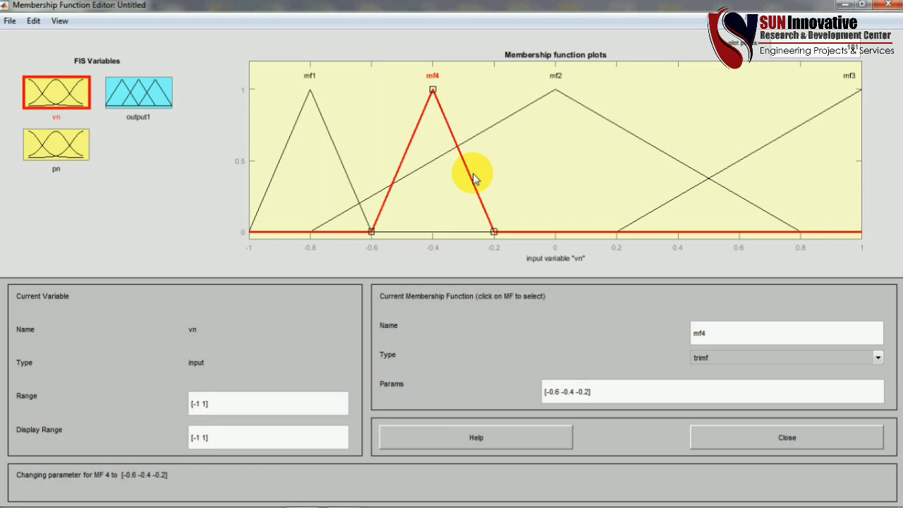
{"action": "left_click", "coordinate": [55, 148]}
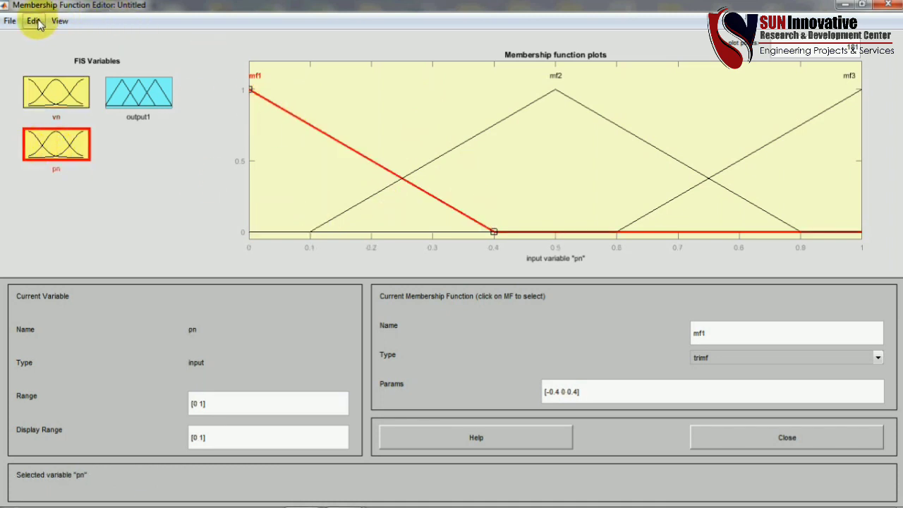
{"action": "left_click", "coordinate": [130, 105]}
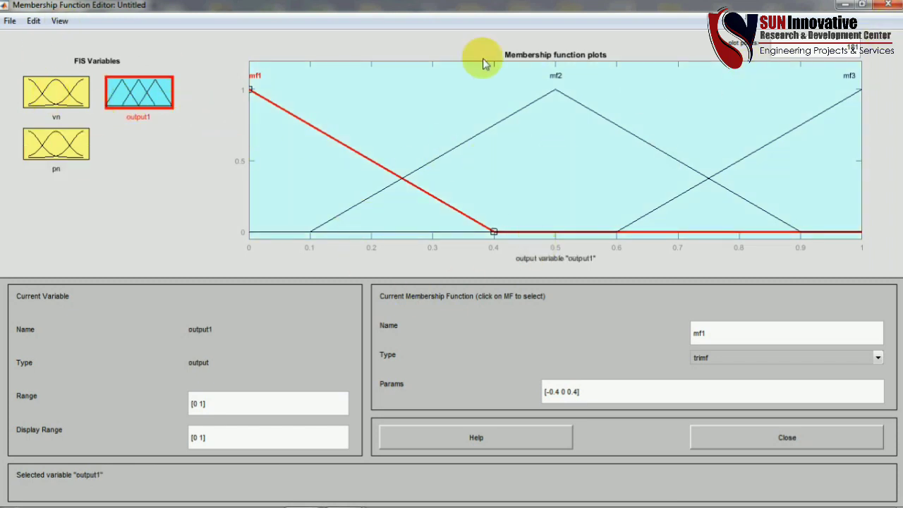
- Export the fuzzy inference system to a file named Mppt and minimize the Membership Function Editor
{"action": "left_click", "coordinate": [9, 23]}
{"action": "mouse_move", "coordinate": [28, 73]}
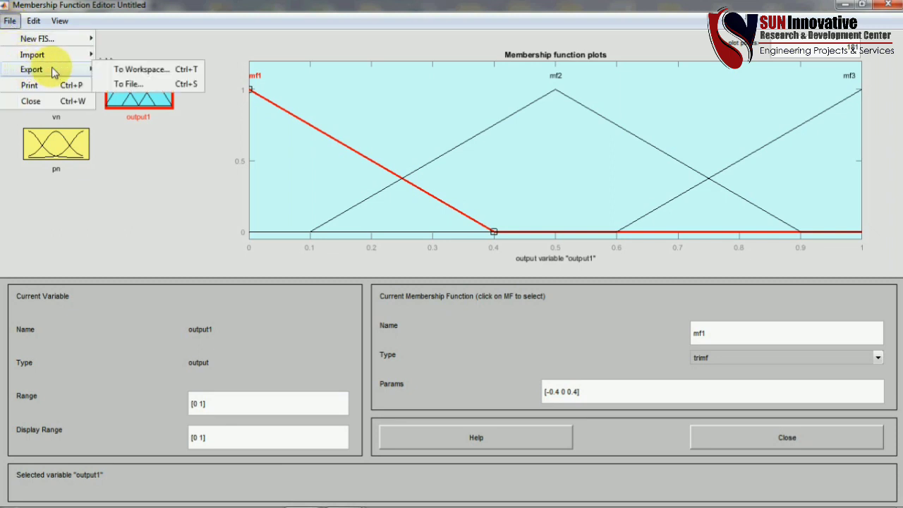
{"action": "left_click", "coordinate": [129, 85]}
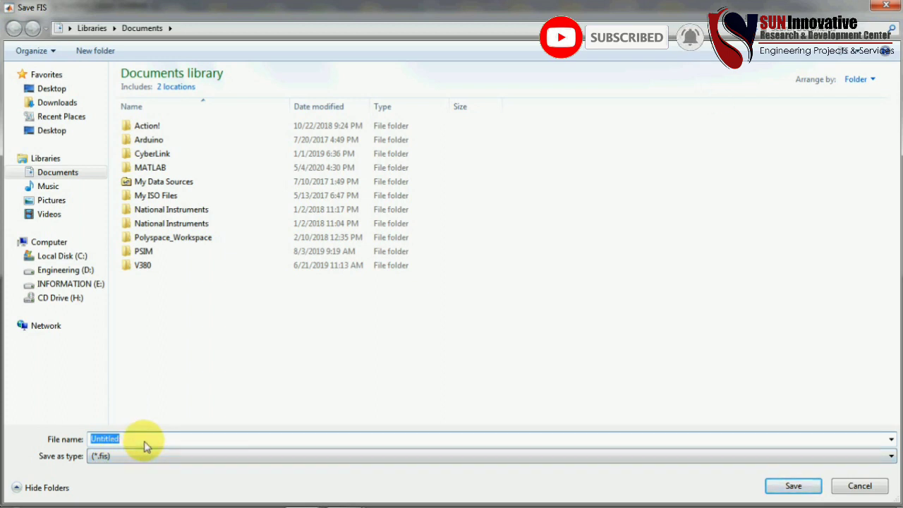
{"action": "type", "text": "Mppt"}
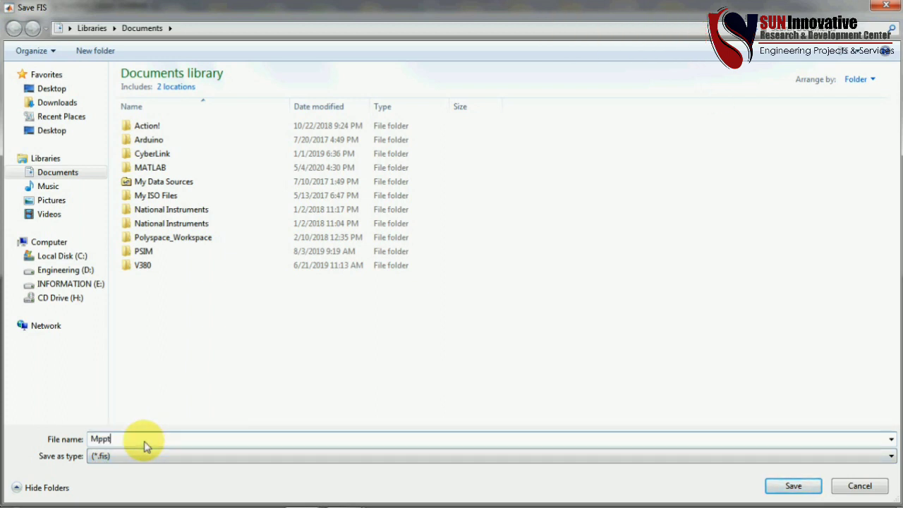
{"action": "left_click", "coordinate": [799, 487]}
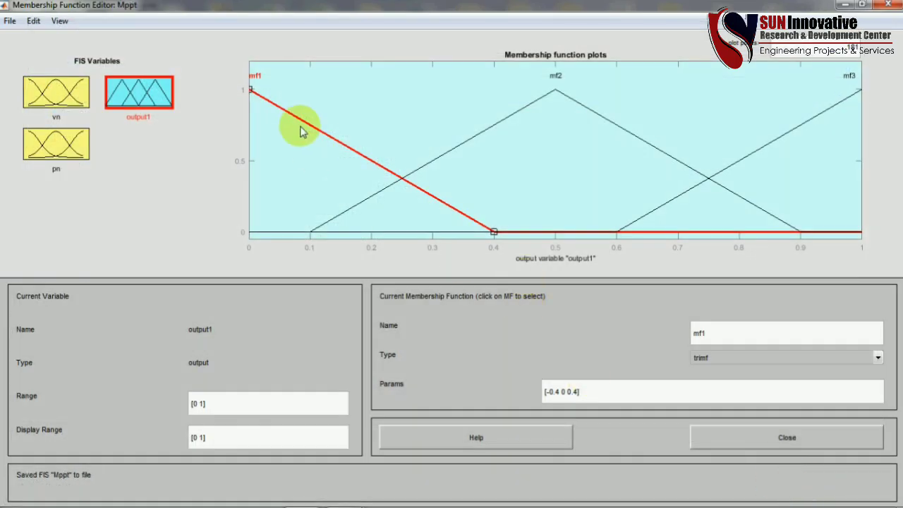
{"action": "left_click", "coordinate": [849, 6]}
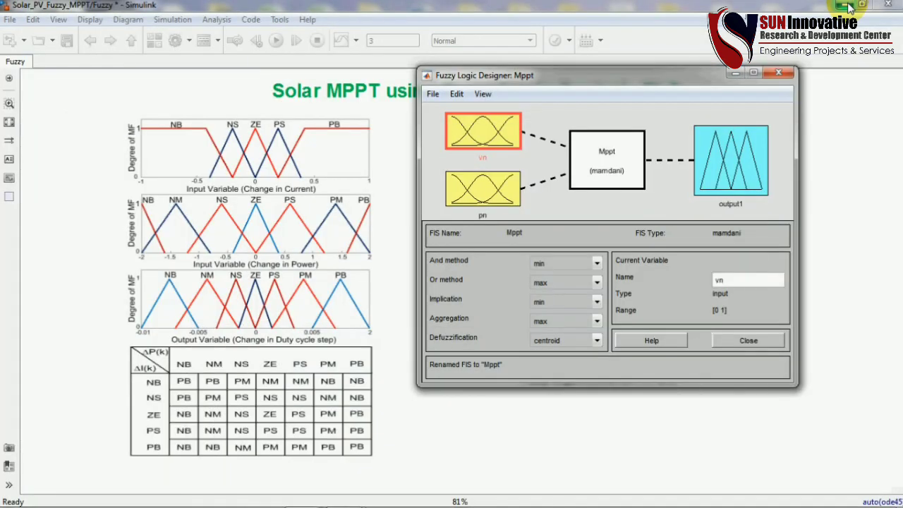
- Minimize the Fuzzy Logic Designer, return to the model's top level and open the Fuzzy MPPT P & O Control subsystem
{"action": "left_click", "coordinate": [733, 74]}
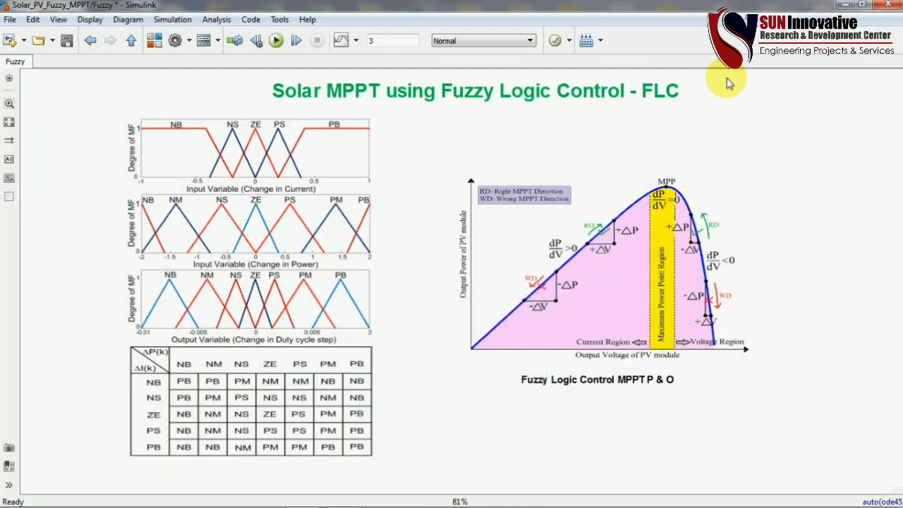
{"action": "left_click", "coordinate": [132, 40]}
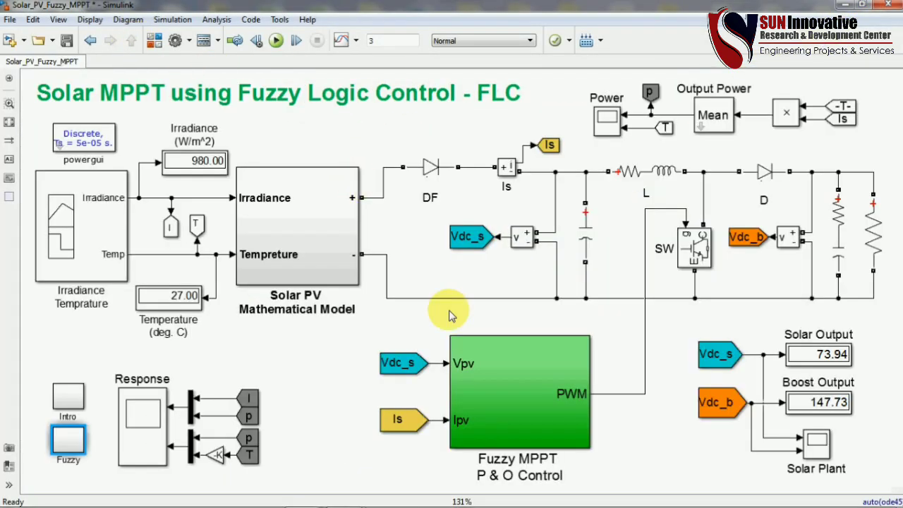
{"action": "double_click", "coordinate": [471, 372]}
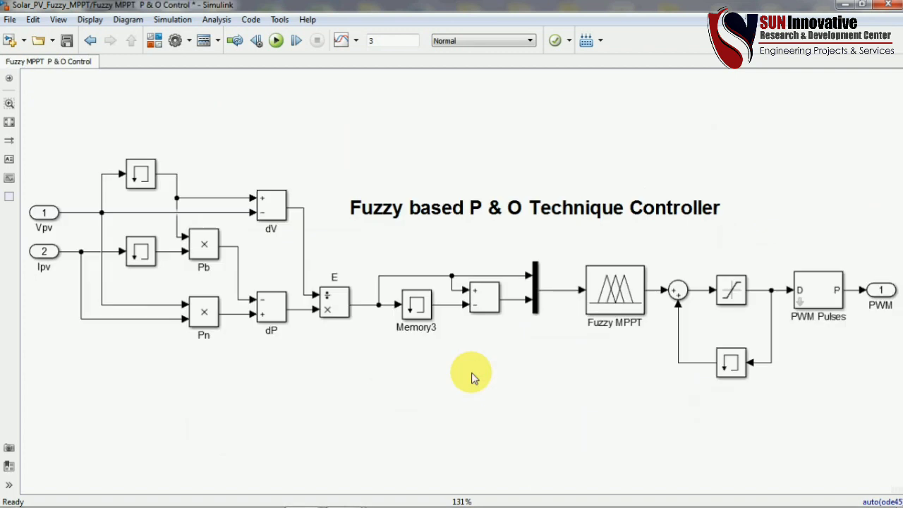
- Check the FIS matrix setting in the Fuzzy MPPT block's parameters, close them and return to the model's top level
{"action": "double_click", "coordinate": [615, 289]}
{"action": "left_click", "coordinate": [350, 296]}
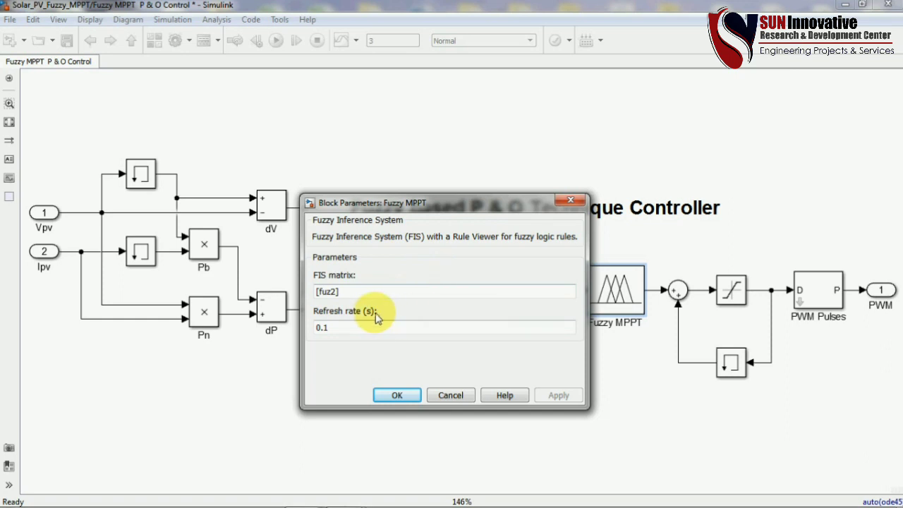
{"action": "left_click", "coordinate": [573, 201]}
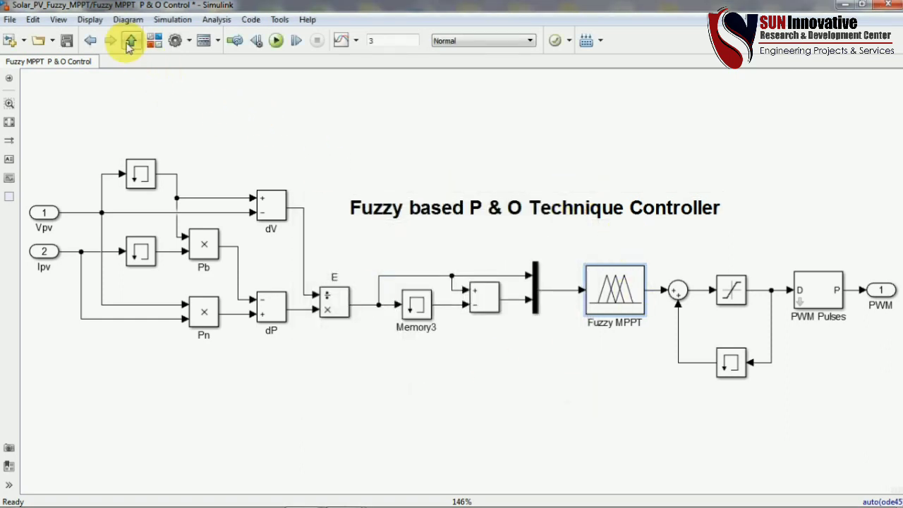
{"action": "left_click", "coordinate": [129, 42]}
{"action": "left_click", "coordinate": [399, 379]}
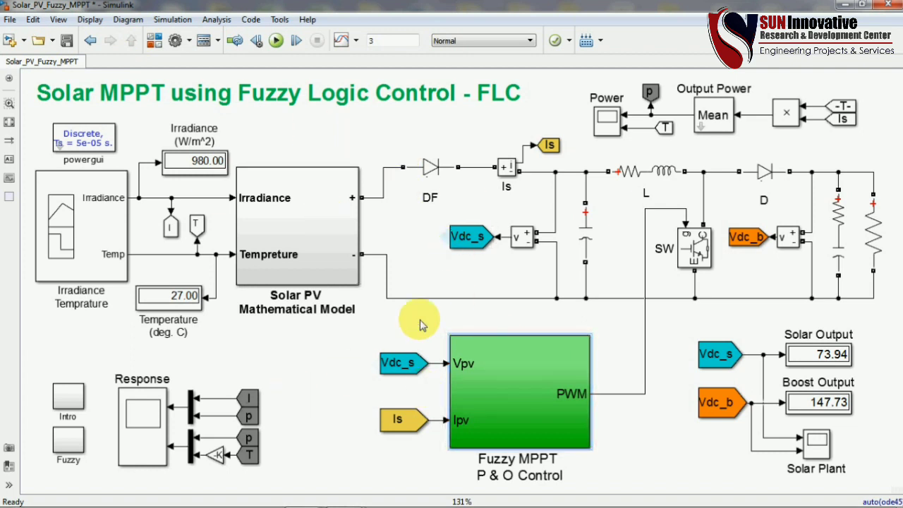
{"action": "left_click", "coordinate": [449, 172]}
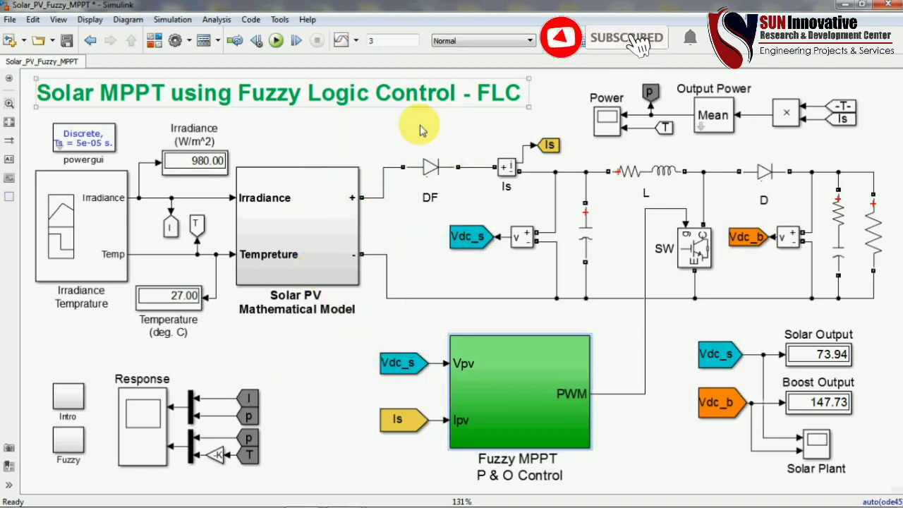